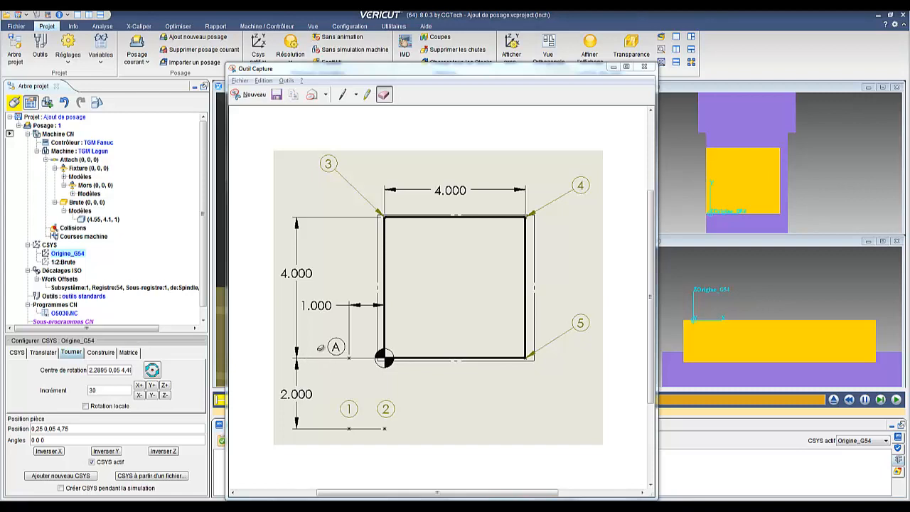
Run the first setup's machining simulation with the NC program listing displayed, and close the listing.
left_click(616, 68)
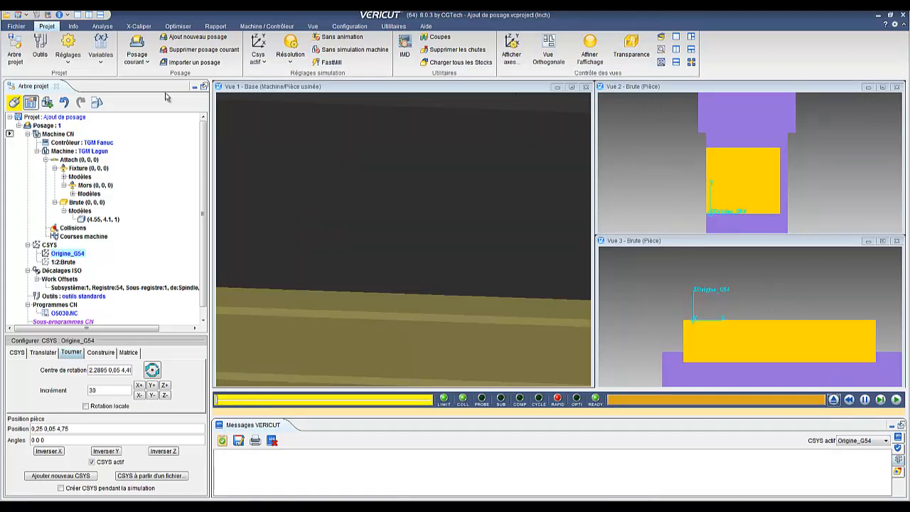
left_click(75, 27)
left_click(22, 51)
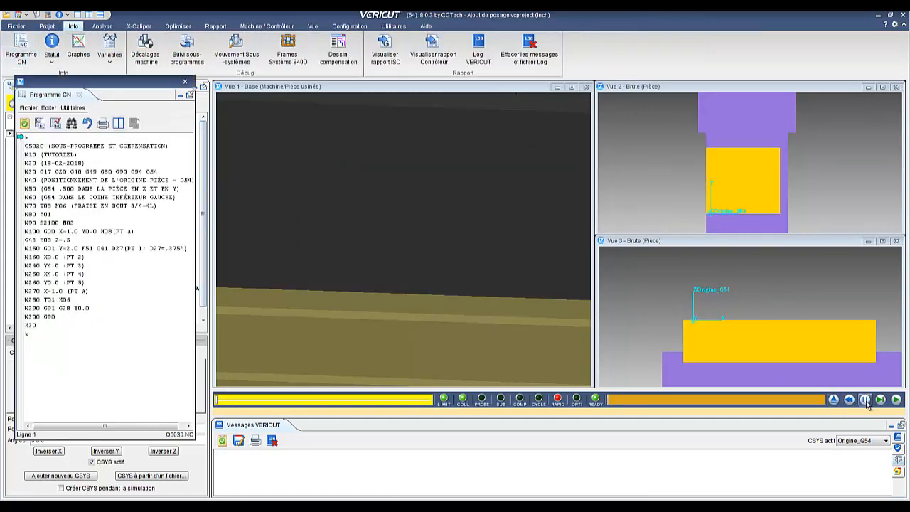
left_click(896, 400)
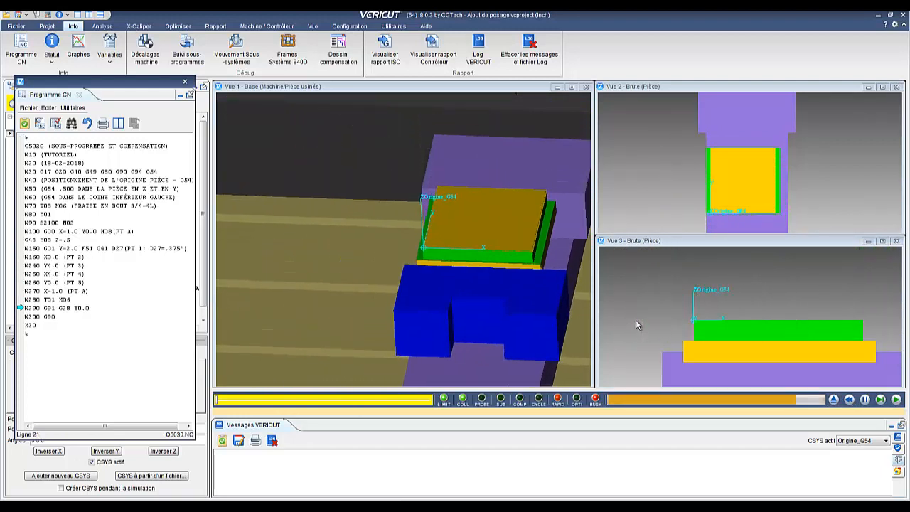
left_click(186, 83)
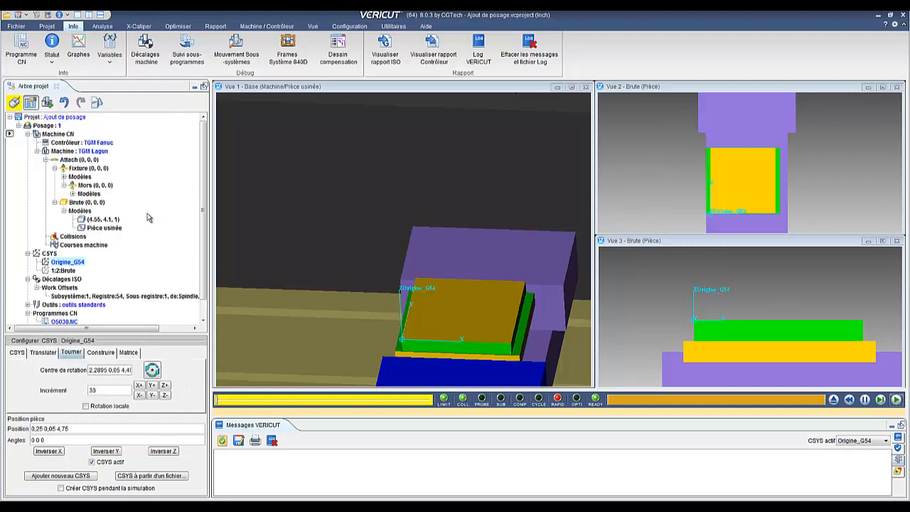
Reset the simulation and run the first setup again to the end, adjusting the animation speed and returning it to minimum.
left_click(835, 401)
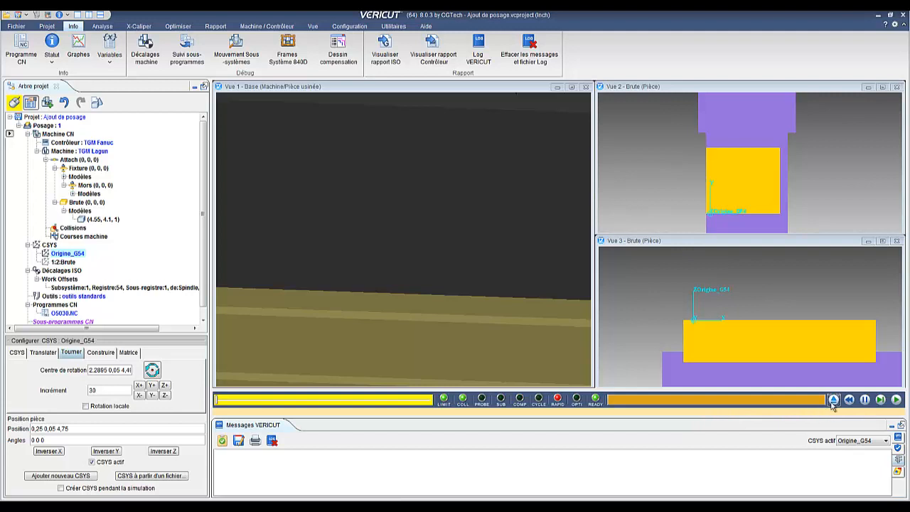
left_click(897, 400)
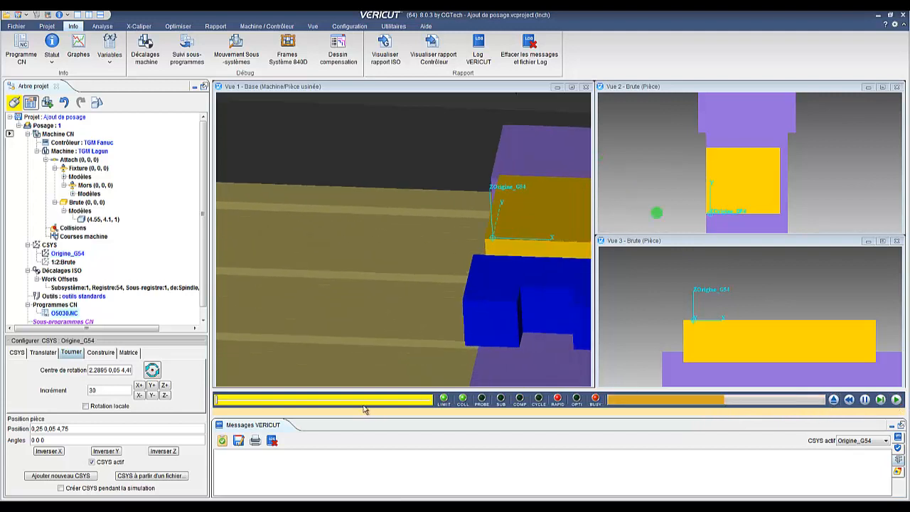
left_click(310, 404)
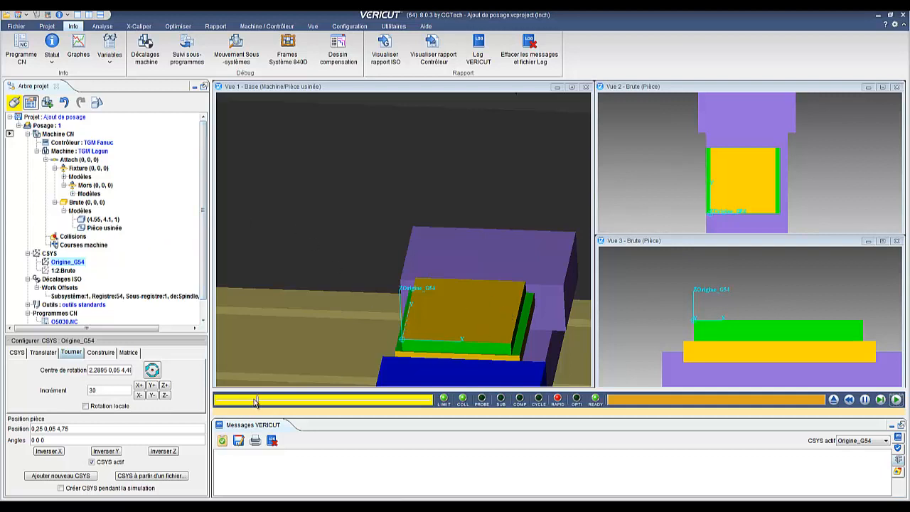
left_click_drag(258, 400, 212, 402)
Add a second setup to the project and compare its project tree branch with the first setup's.
left_click(47, 27)
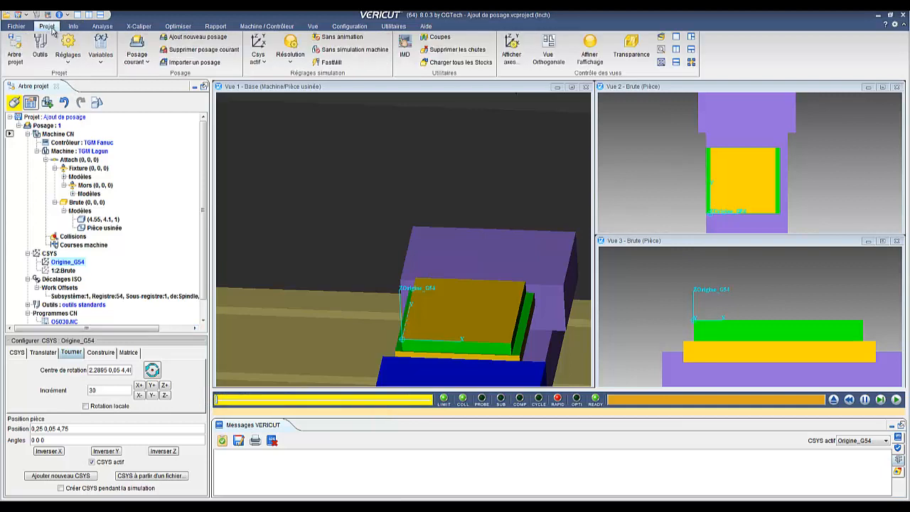
left_click(177, 38)
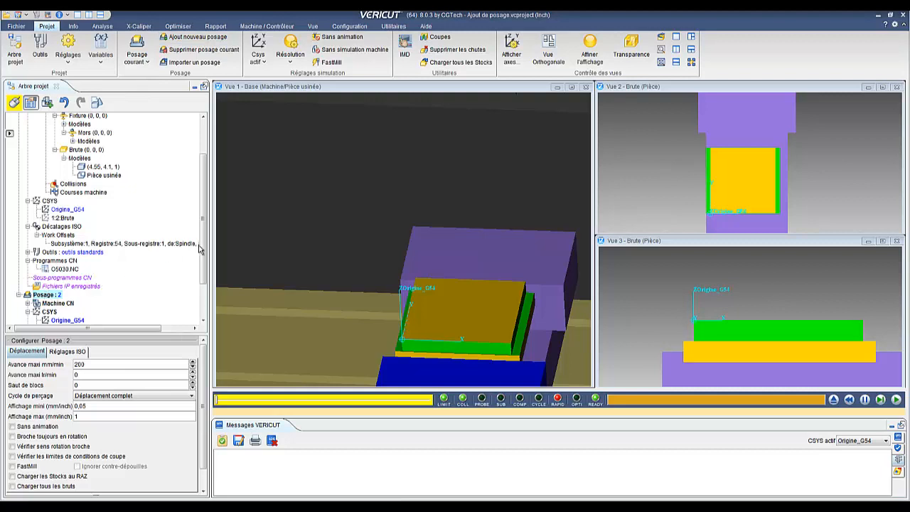
left_click_drag(201, 250, 203, 303)
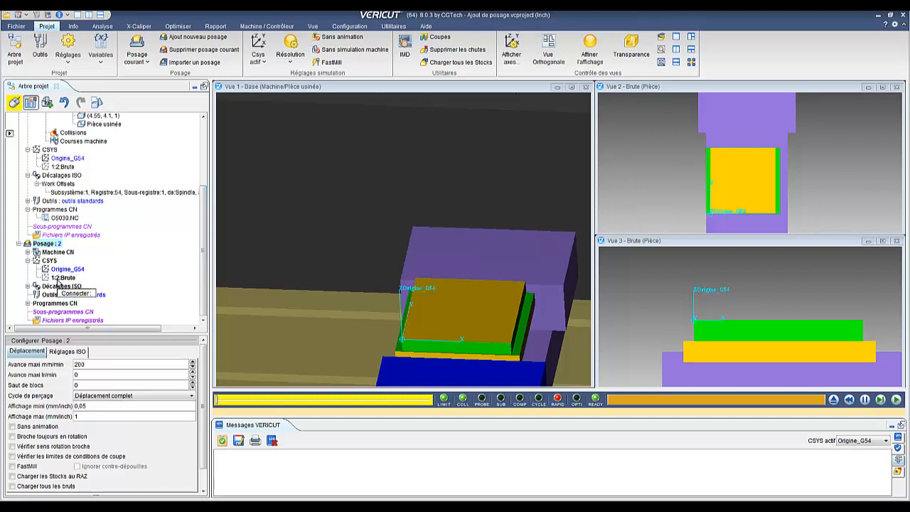
scroll(195, 166, "up", 5)
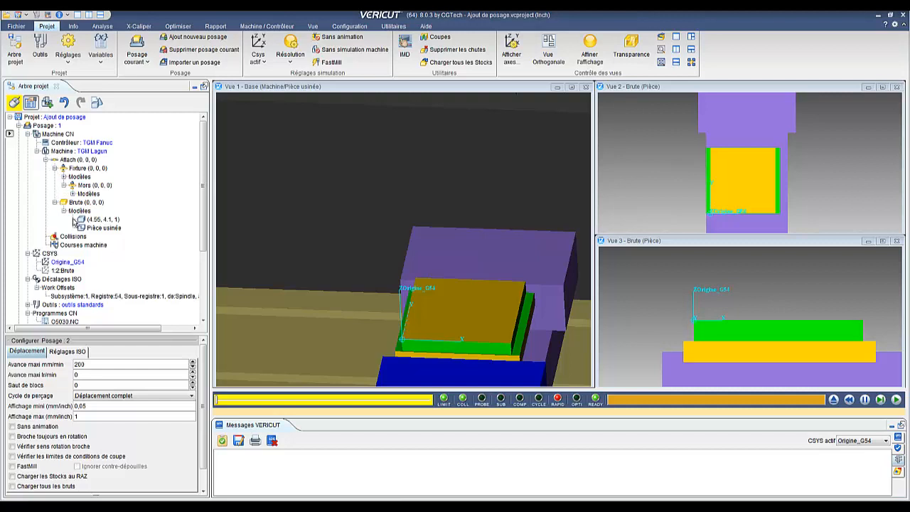
scroll(191, 213, "down", 4)
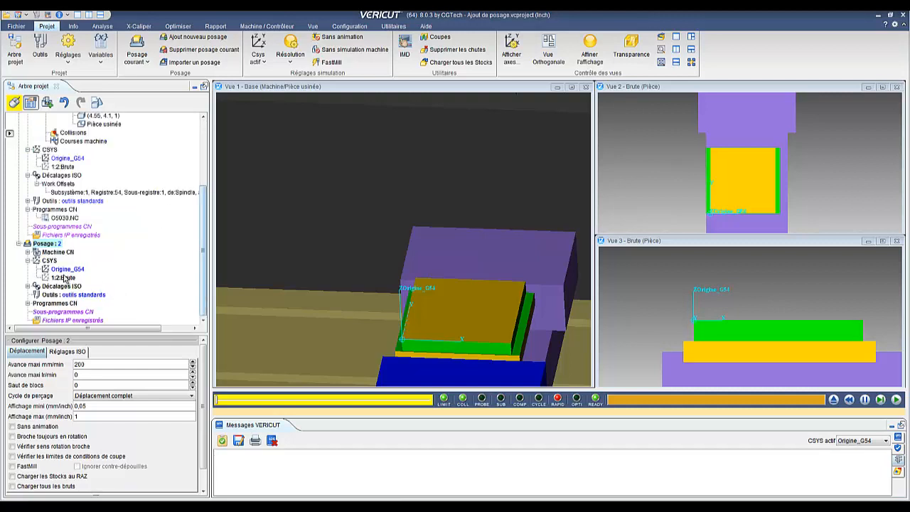
Expand the second setup's machine branch to show the models under its Brute stock component.
left_click(28, 251)
left_click(37, 270)
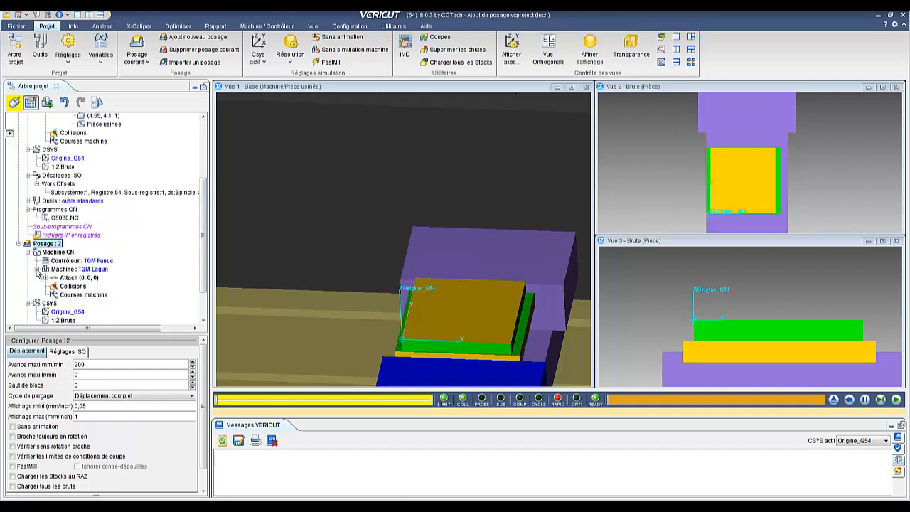
left_click(45, 278)
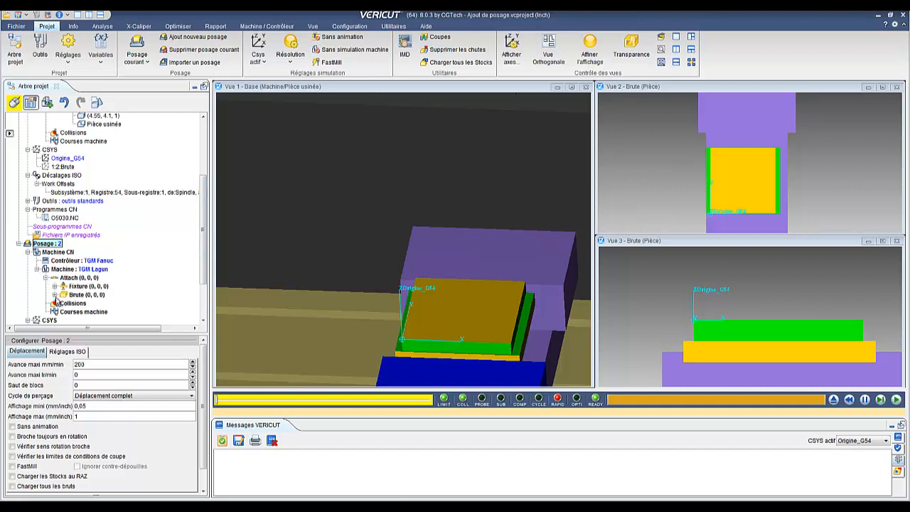
left_click(54, 294)
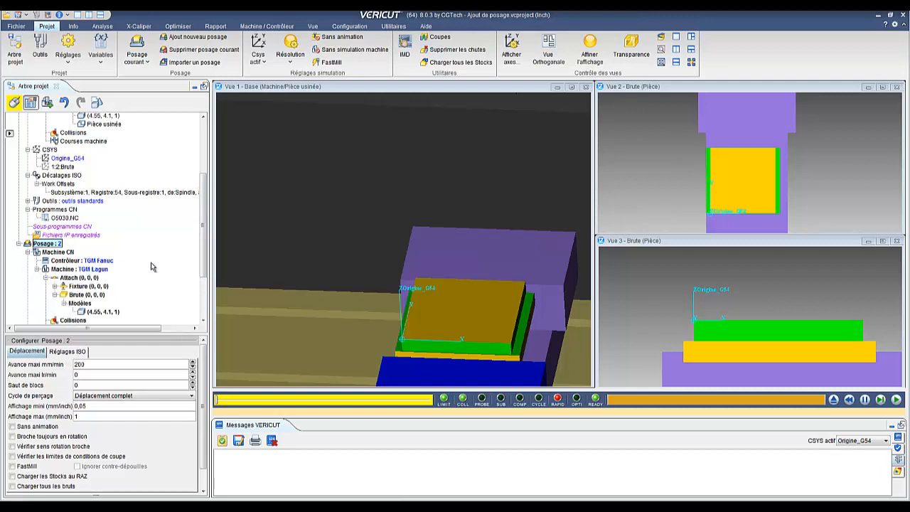
scroll(206, 248, "down", 3)
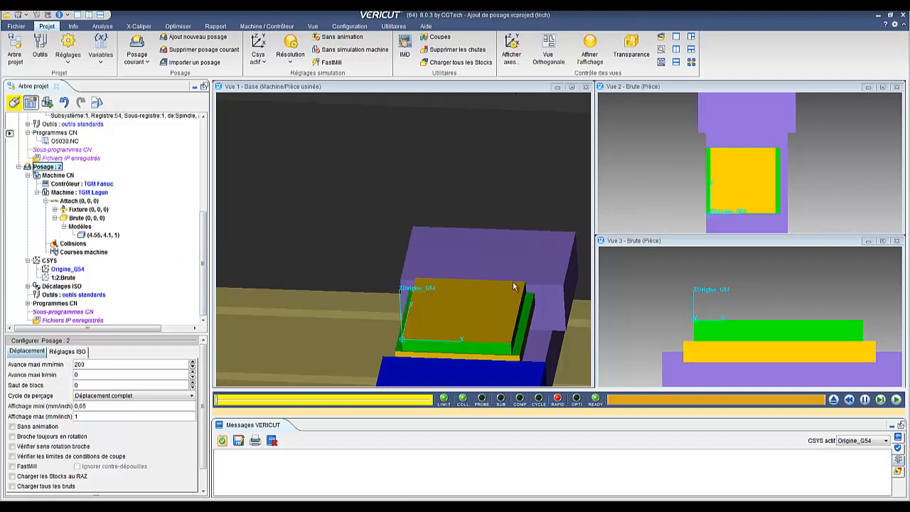
Advance the simulation into the second setup to transfer the machined part, and recentre the machine view on the part in the vise.
left_click(882, 400)
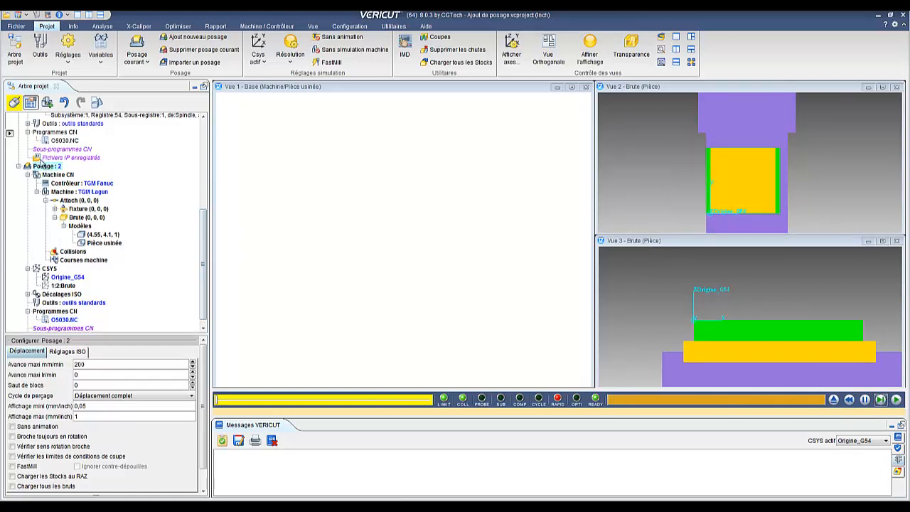
right_click(306, 257)
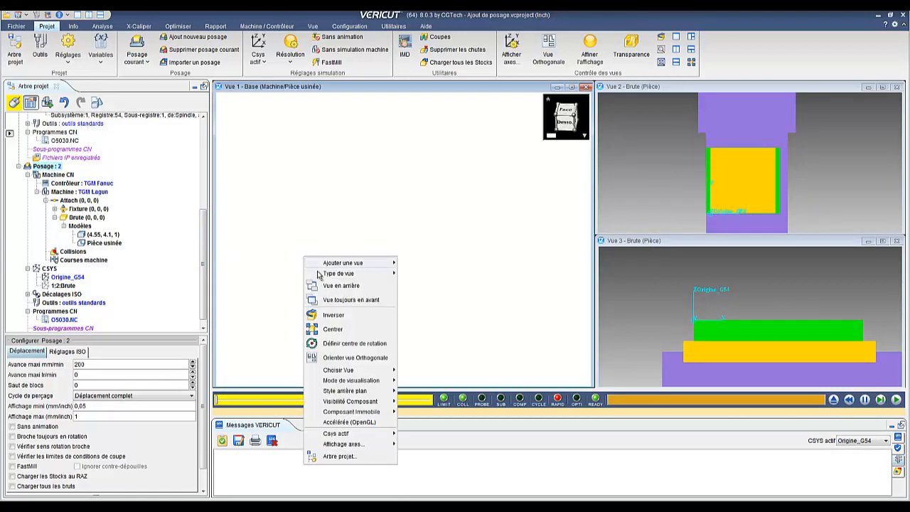
left_click(341, 333)
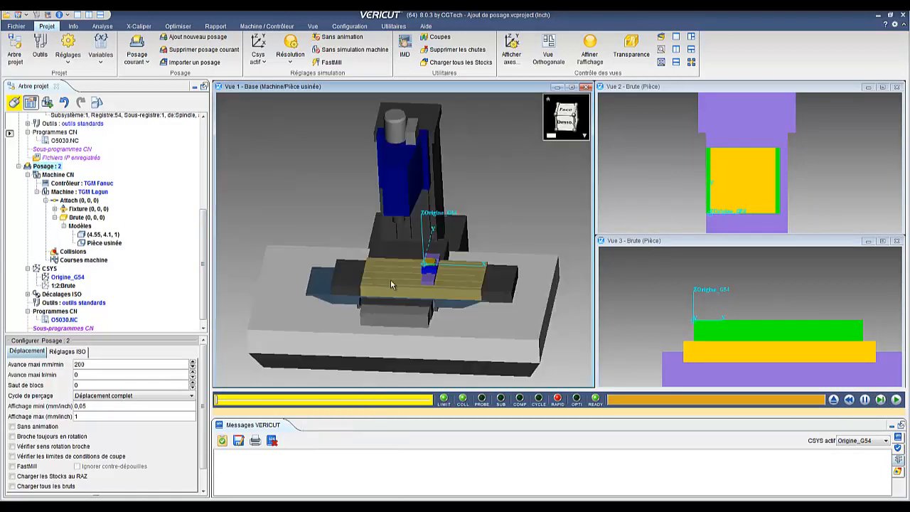
scroll(439, 274, "down", 2)
scroll(428, 247, "up", 5)
scroll(428, 247, "up", 5)
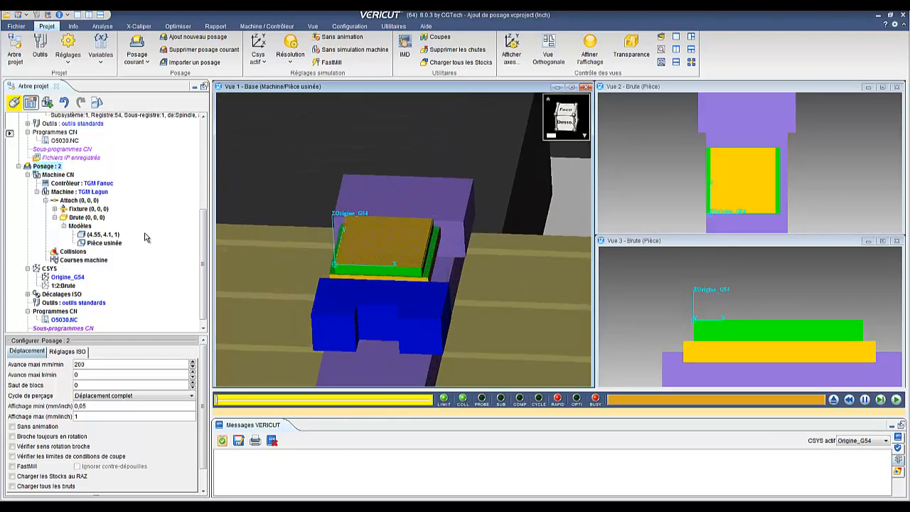
Select the second setup's machined part model (Pièce usinée) and show its centre of rotation.
left_click(107, 244)
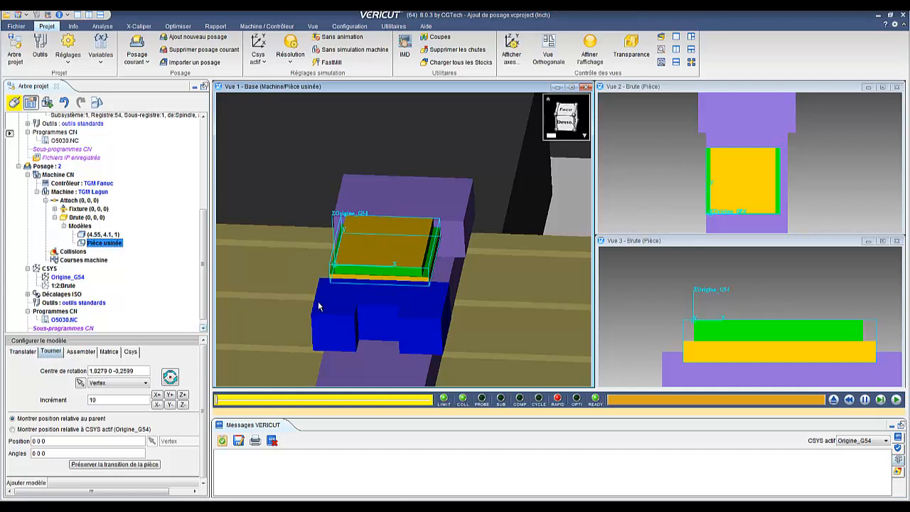
middle_click_drag(318, 304, 357, 368)
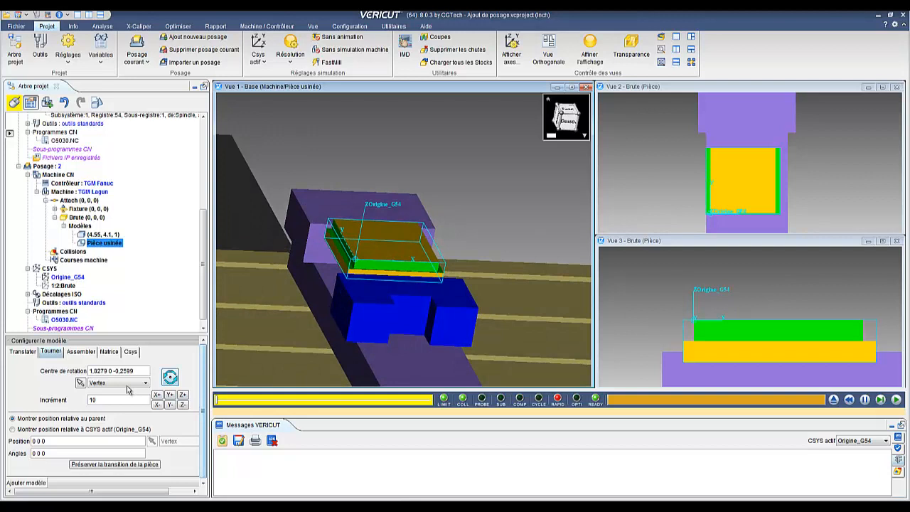
left_click(171, 379)
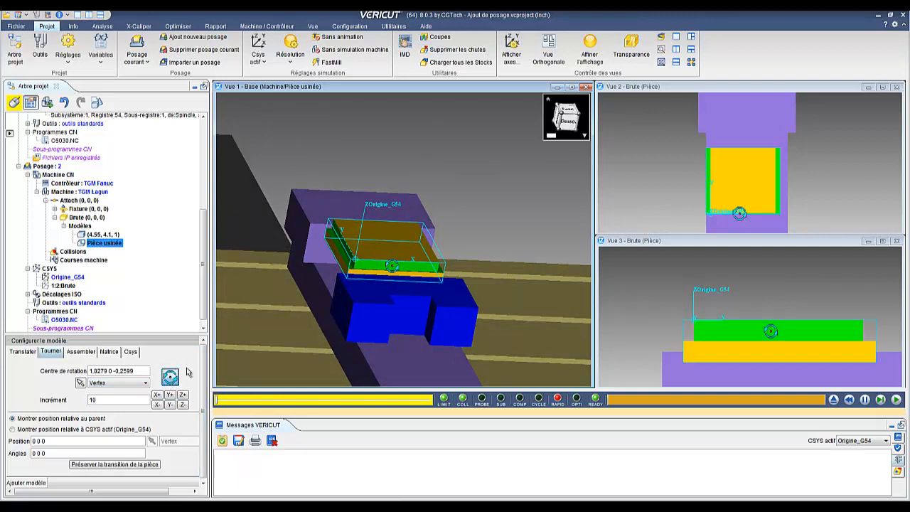
scroll(410, 237, "up", 3)
scroll(380, 276, "up", 2)
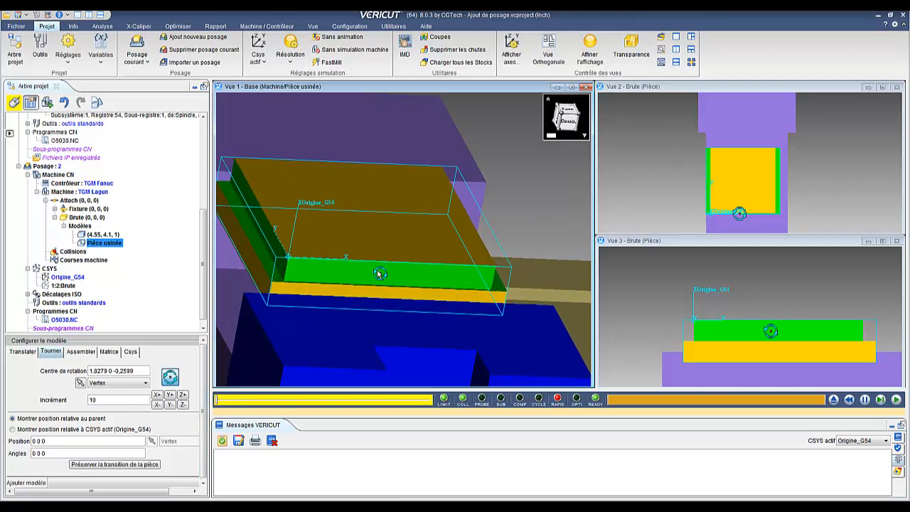
Set the machined part's centre of rotation to a point near the middle of its front machined face.
left_click(81, 382)
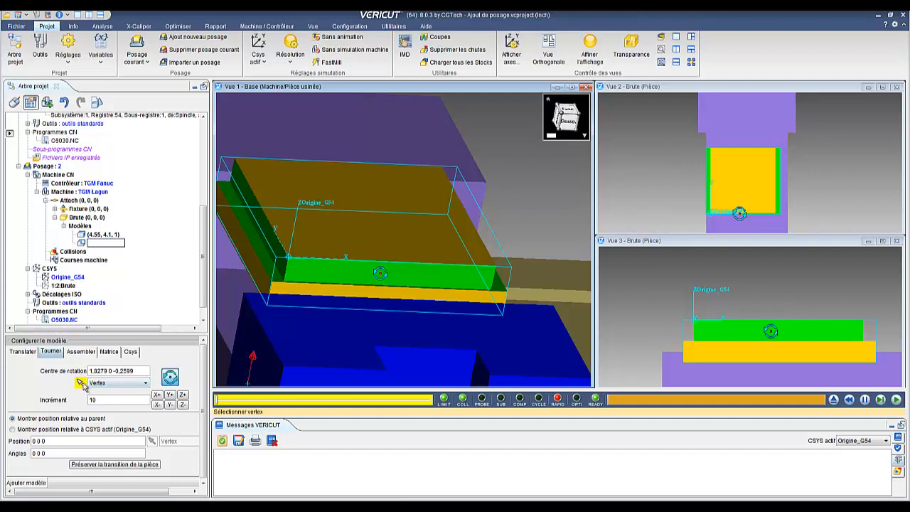
left_click(424, 279)
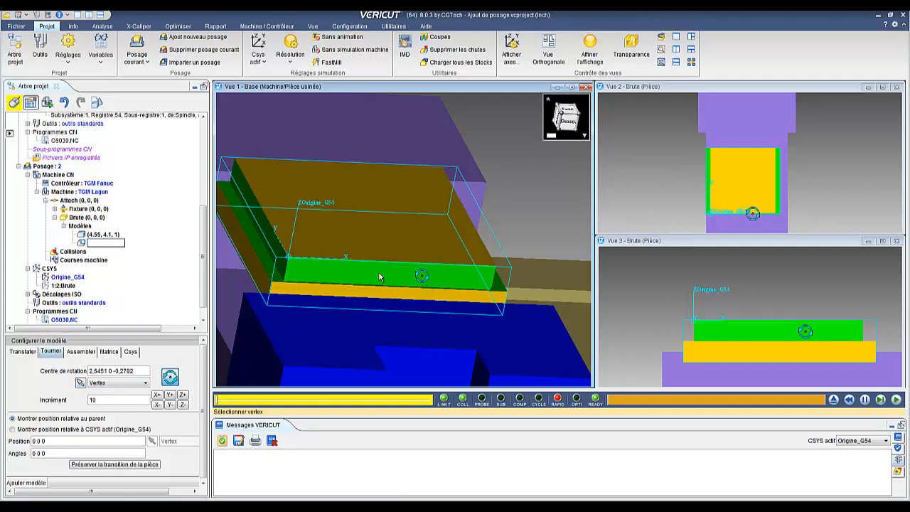
left_click(84, 384)
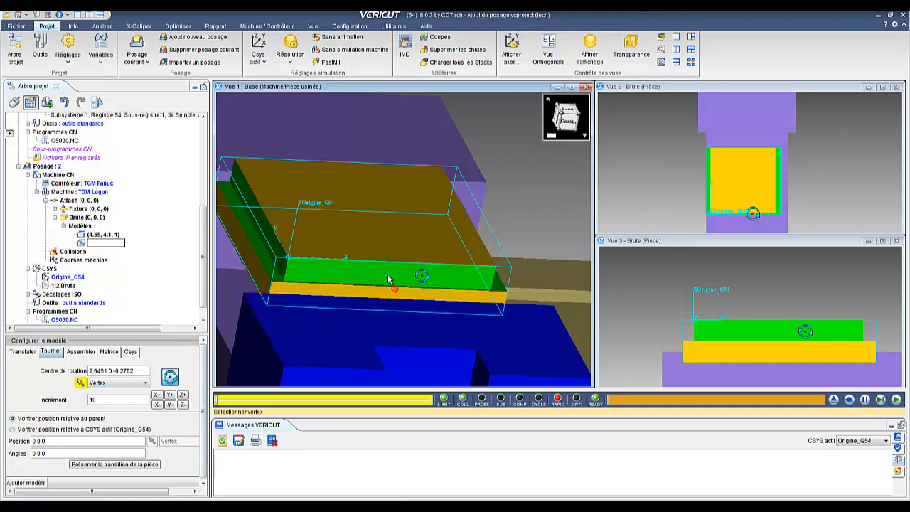
left_click(389, 280)
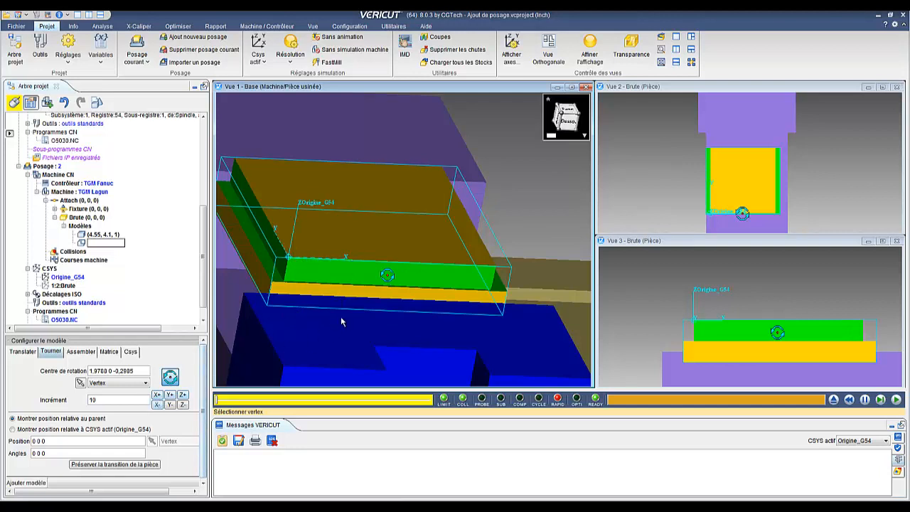
Try rotating the machined part about X in 10-degree increments up to 70 degrees, and rotate it back to 0.
left_click(158, 396)
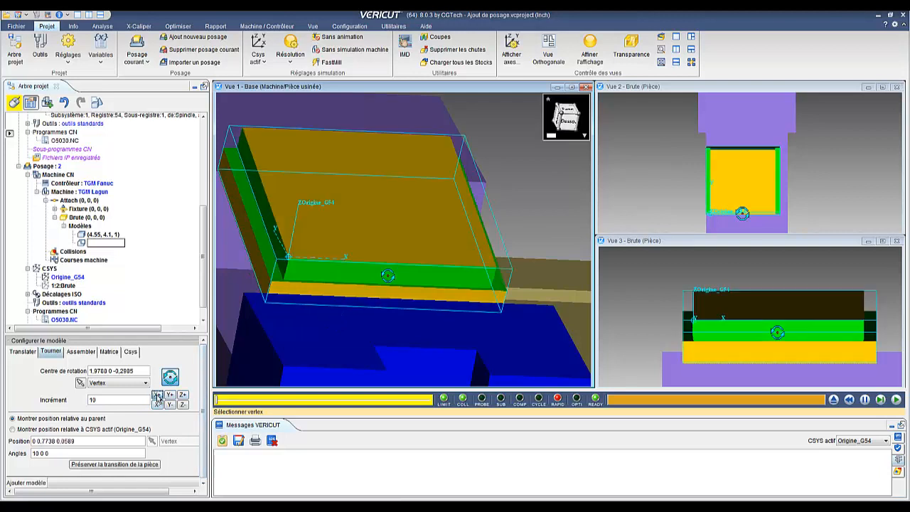
left_click(157, 395)
left_click(157, 396)
left_click(157, 396)
left_click(157, 395)
left_click(157, 395)
left_click(157, 395)
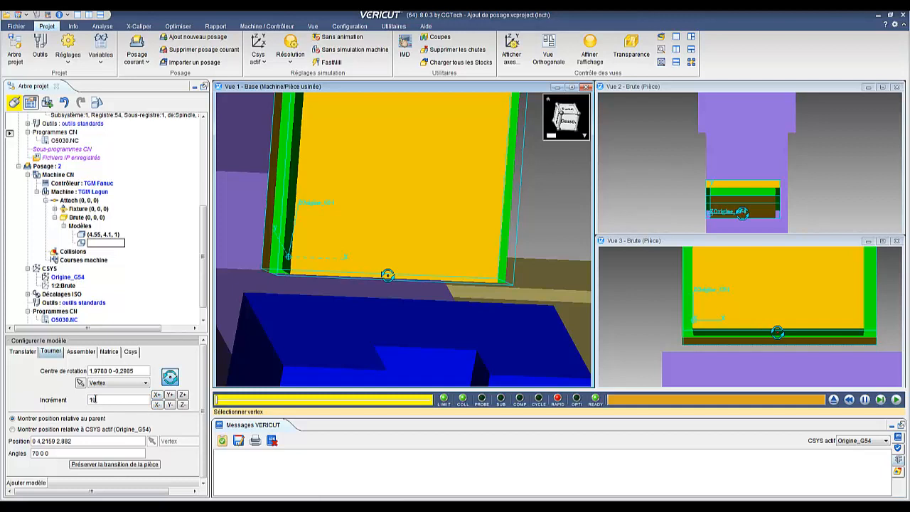
left_click(158, 405)
left_click(158, 405)
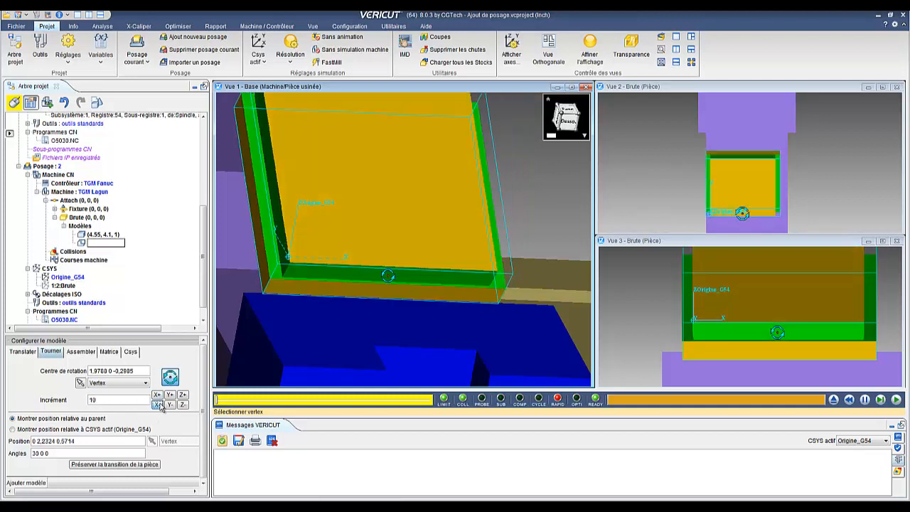
left_click(158, 405)
left_click(158, 395)
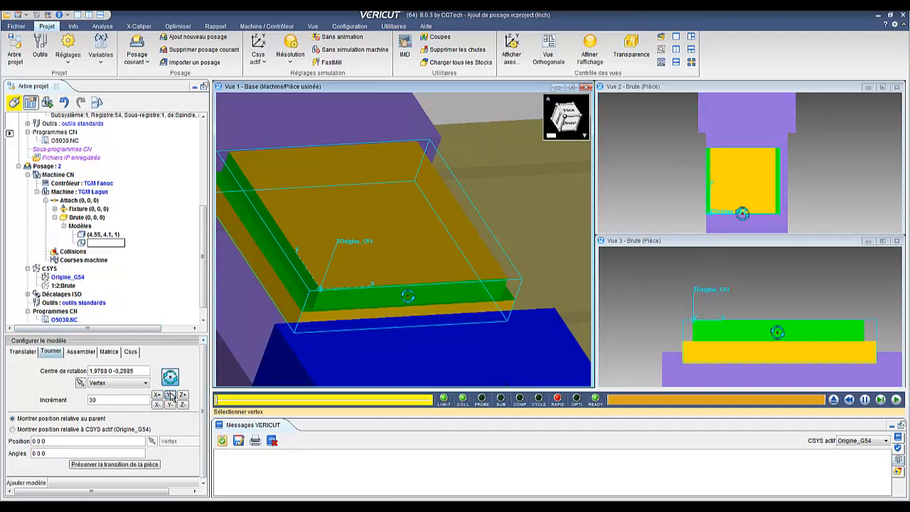
Flip the machined part 180 degrees about Y in 30-degree increments and inspect its position between the vise jaws.
left_click(170, 396)
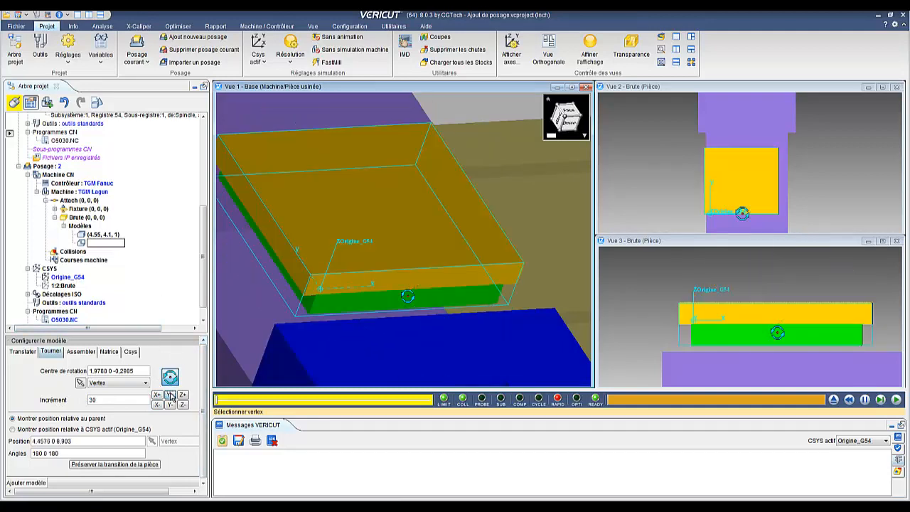
middle_click_drag(329, 332, 386, 300)
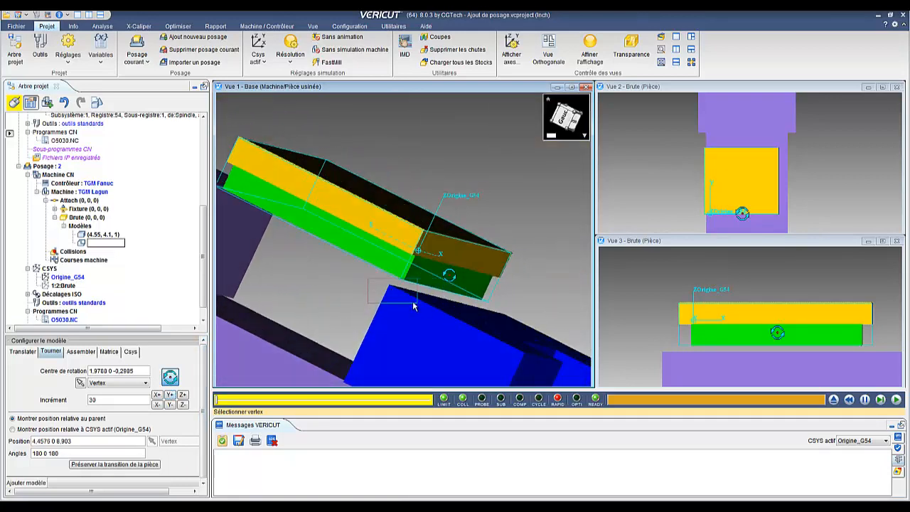
right_click(371, 282)
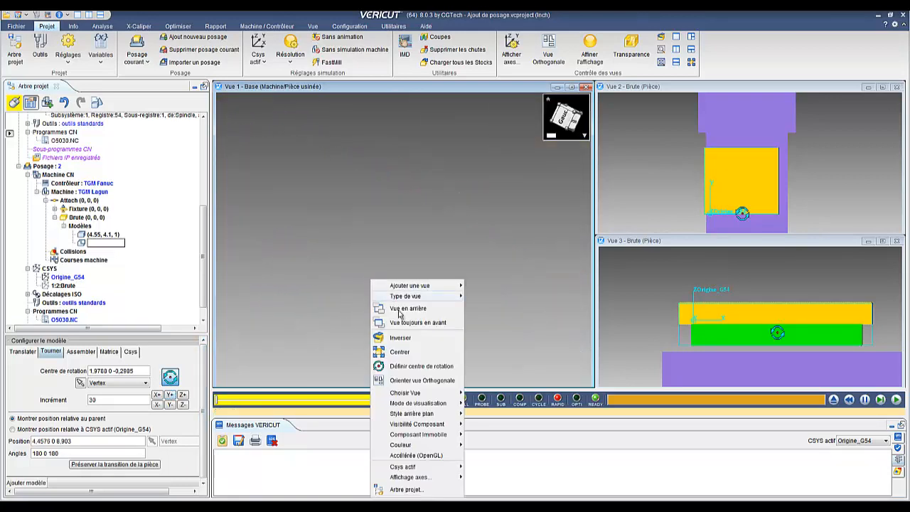
left_click(399, 351)
scroll(510, 268, "up", 2)
scroll(470, 288, "up", 3)
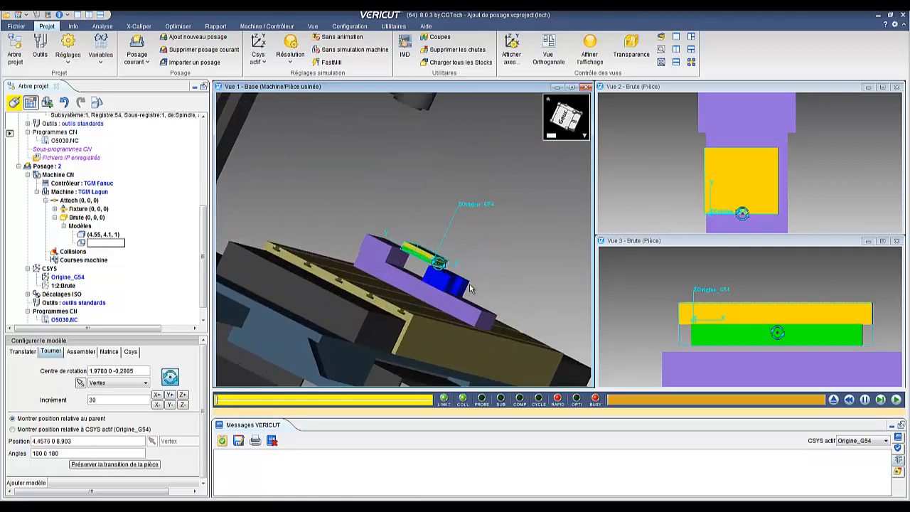
middle_click_drag(407, 290, 388, 252)
scroll(387, 252, "up", 3)
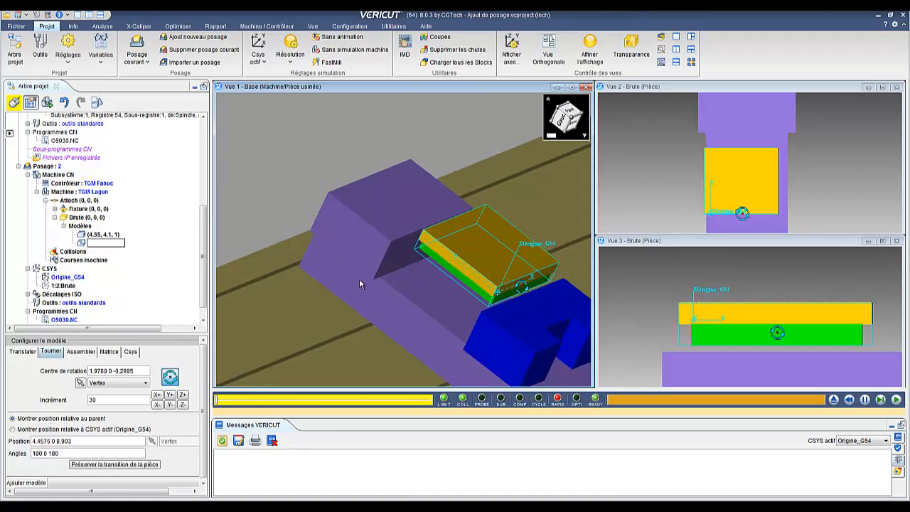
scroll(364, 287, "up", 1)
middle_click_drag(377, 289, 415, 257)
scroll(414, 257, "up", 3)
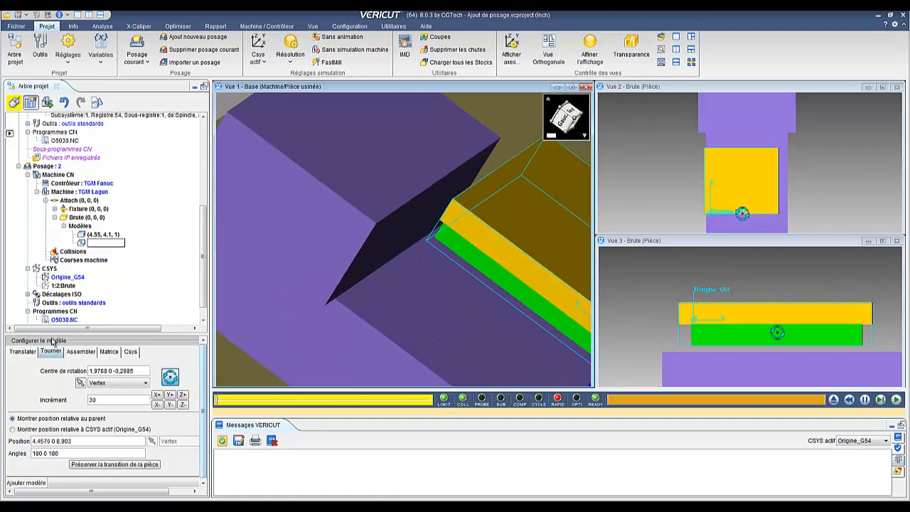
left_click(22, 352)
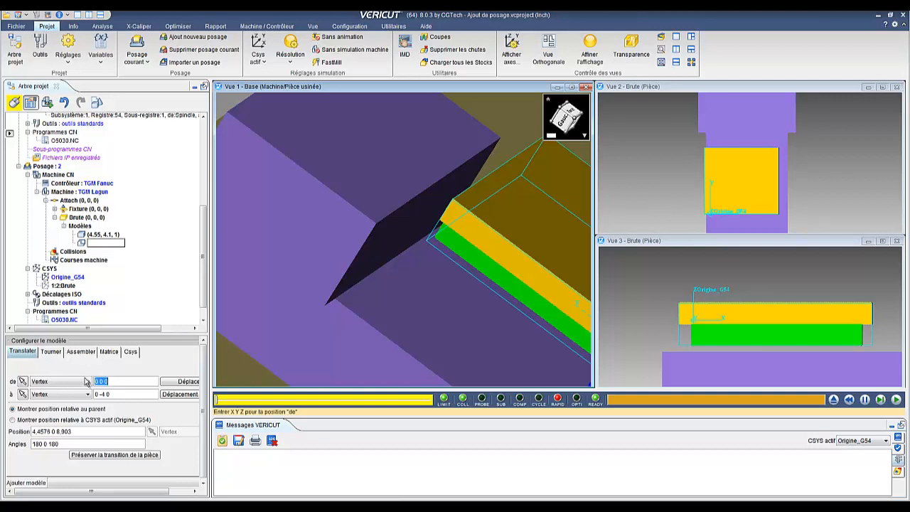
left_click(24, 382)
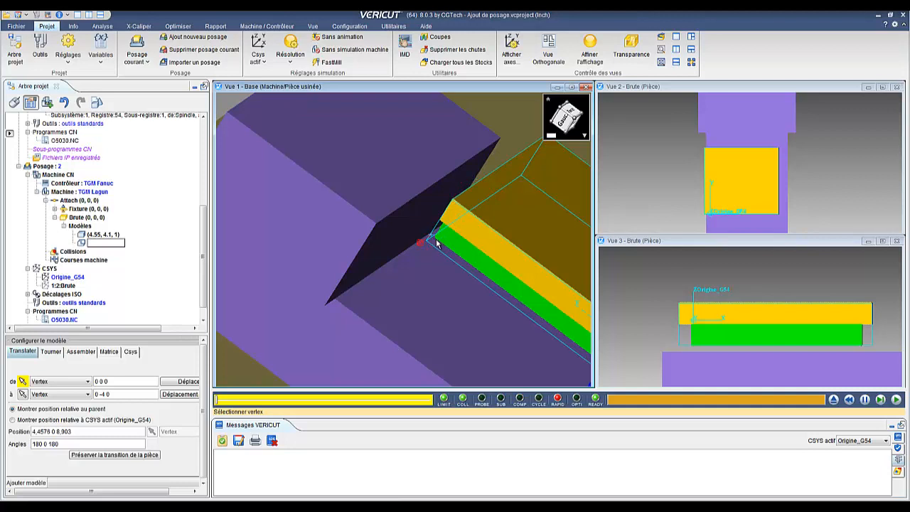
scroll(437, 243, "up", 4)
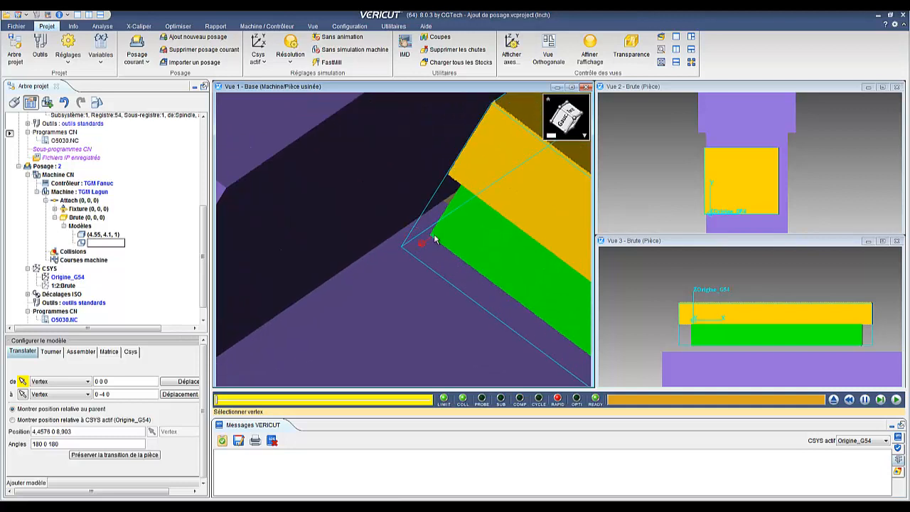
scroll(279, 234, "down", 4)
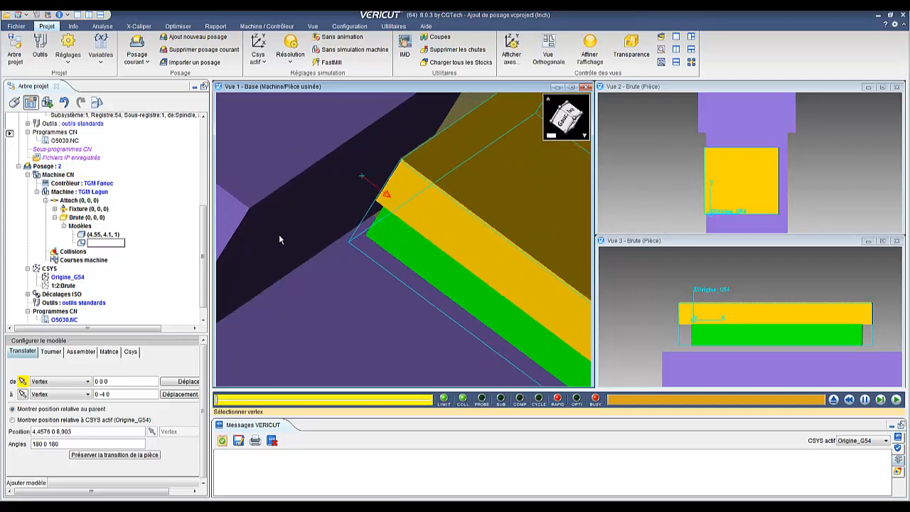
scroll(279, 234, "down", 2)
scroll(279, 234, "up", 4)
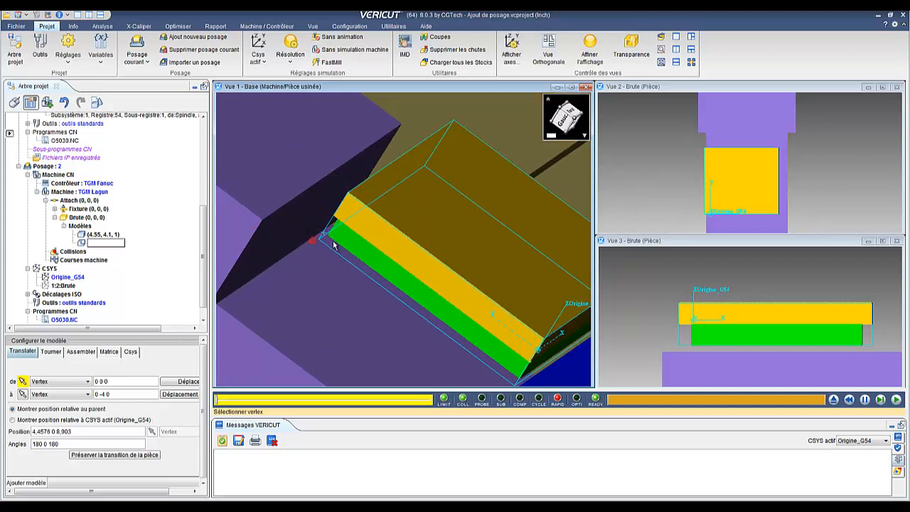
Measure the plane-to-plane distance from the fixed jaw's clamping face to the facing side of the machined part.
left_click(139, 26)
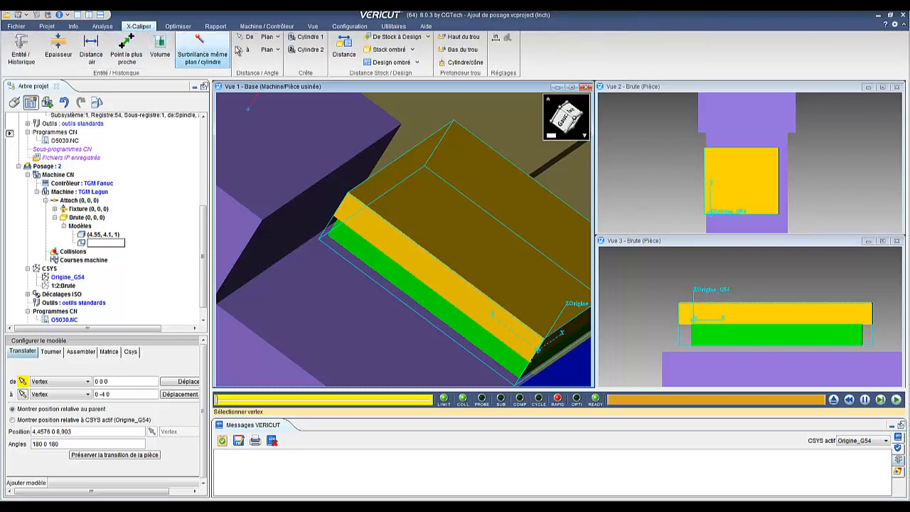
left_click(278, 38)
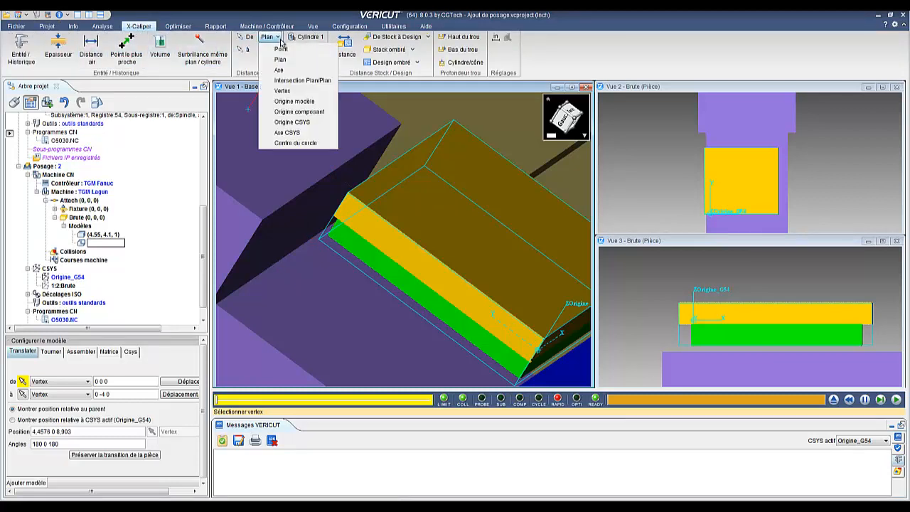
left_click(282, 60)
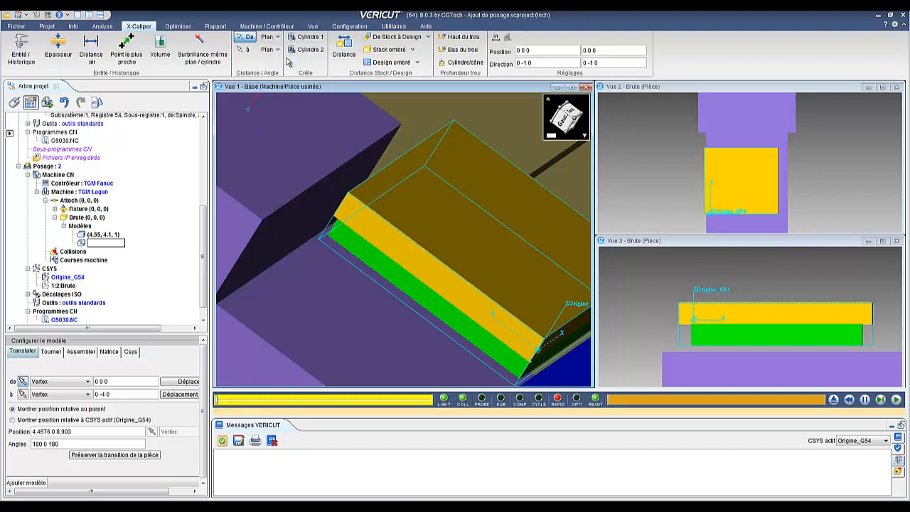
left_click(306, 209)
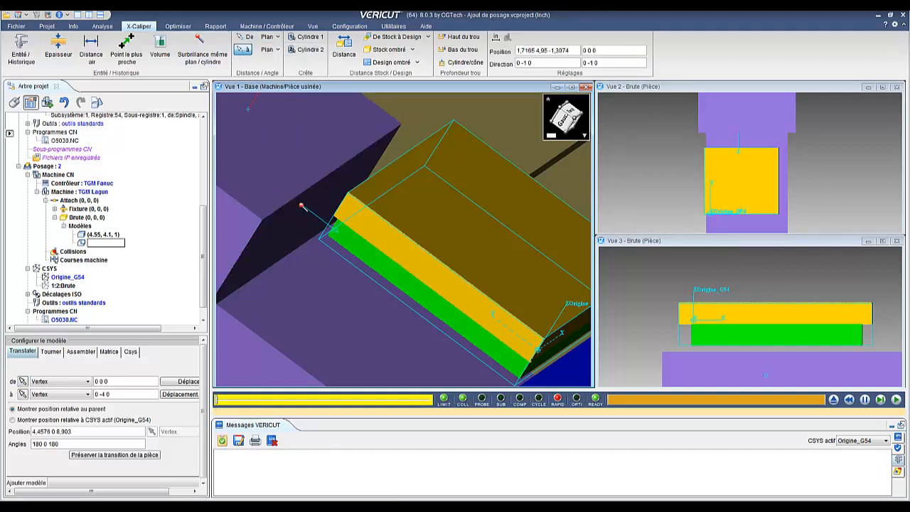
middle_click_drag(304, 206, 371, 221)
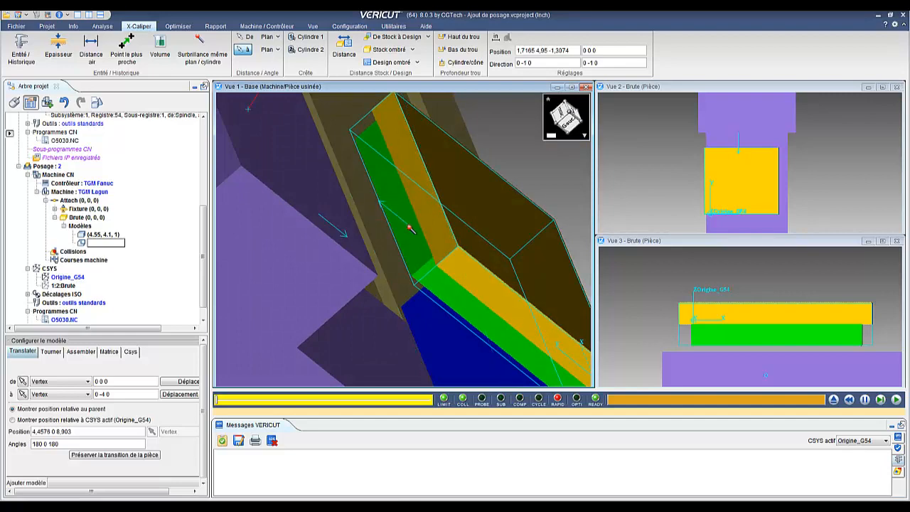
left_click(387, 210)
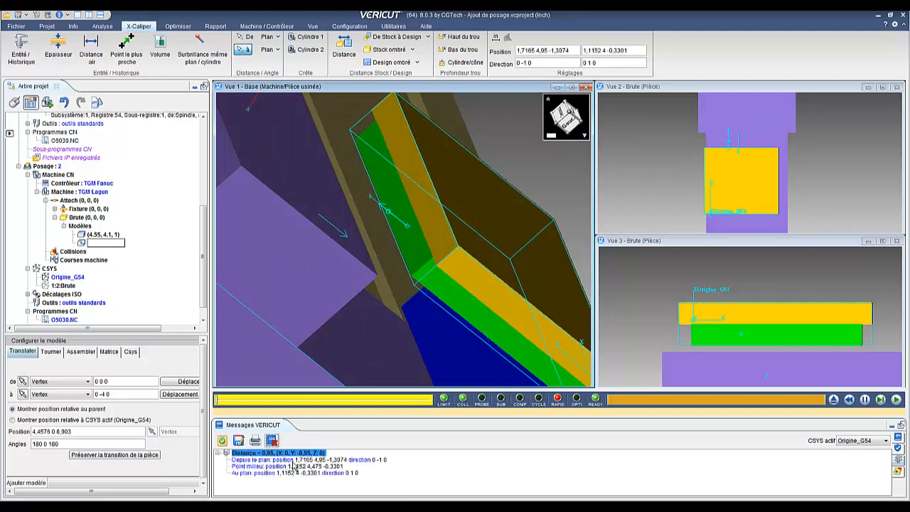
Measure the plane-to-plane distance from the fixed jaw's upper face to the underside of the flipped part.
middle_click_drag(385, 366, 302, 236)
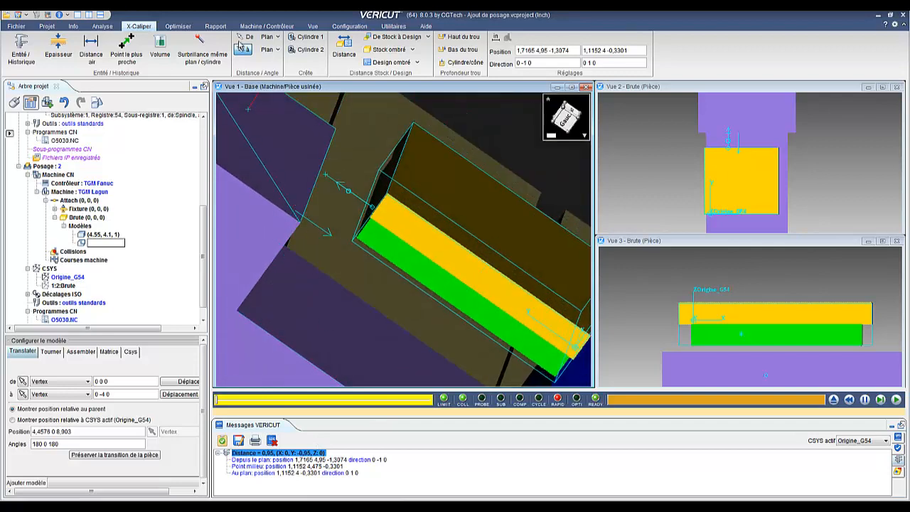
left_click(246, 36)
left_click(264, 152)
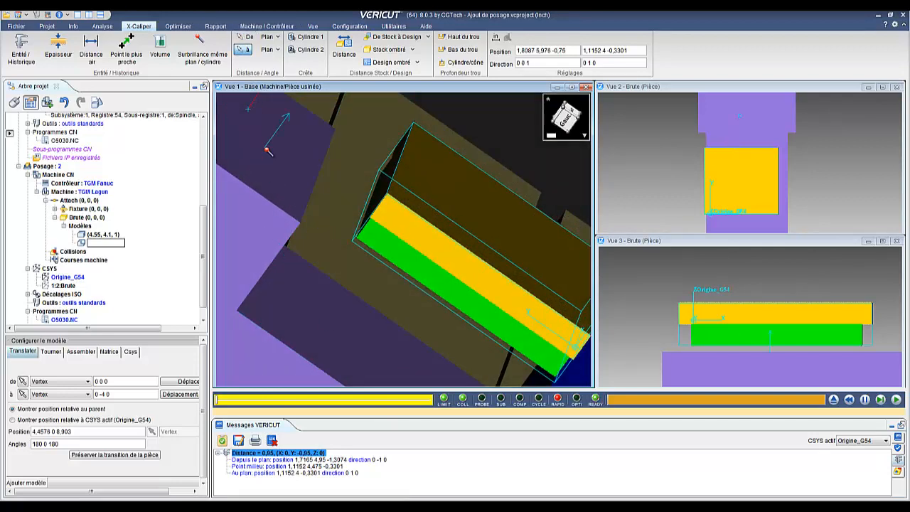
middle_click_drag(264, 151, 372, 234)
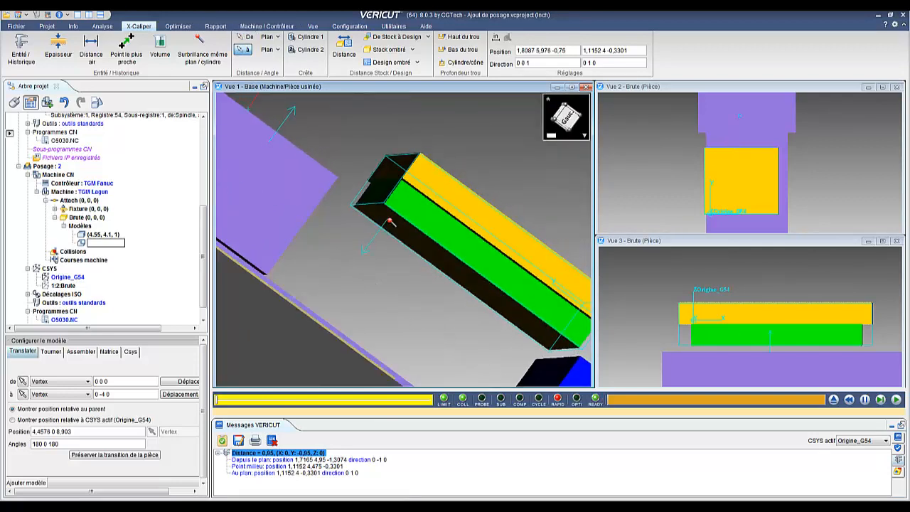
left_click(387, 223)
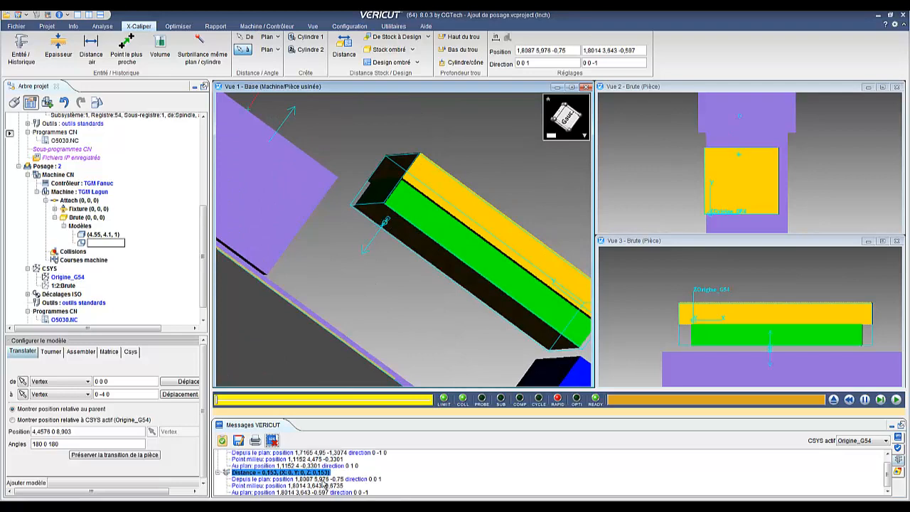
middle_click_drag(349, 324, 351, 315)
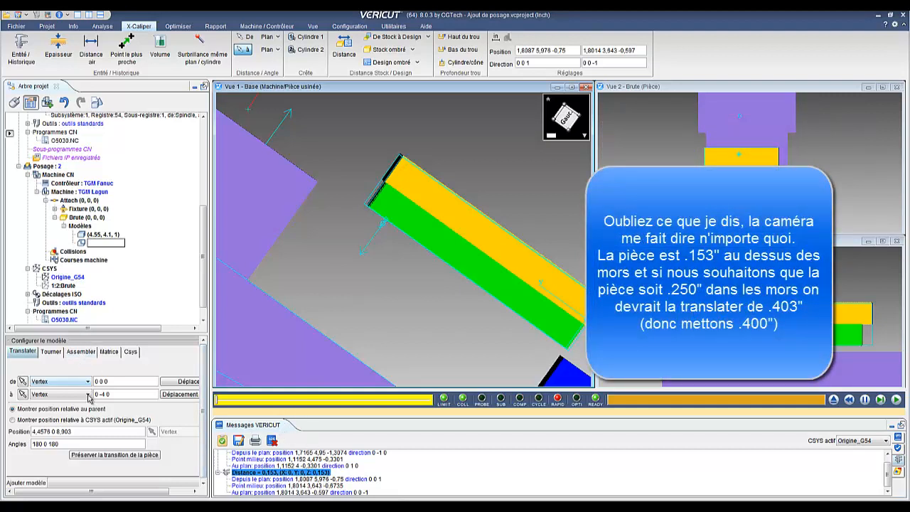
Translate the machined part from 0 0 0 to 0 0,95 -0,3, against the fixed jaw and down between the jaws.
left_click(26, 354)
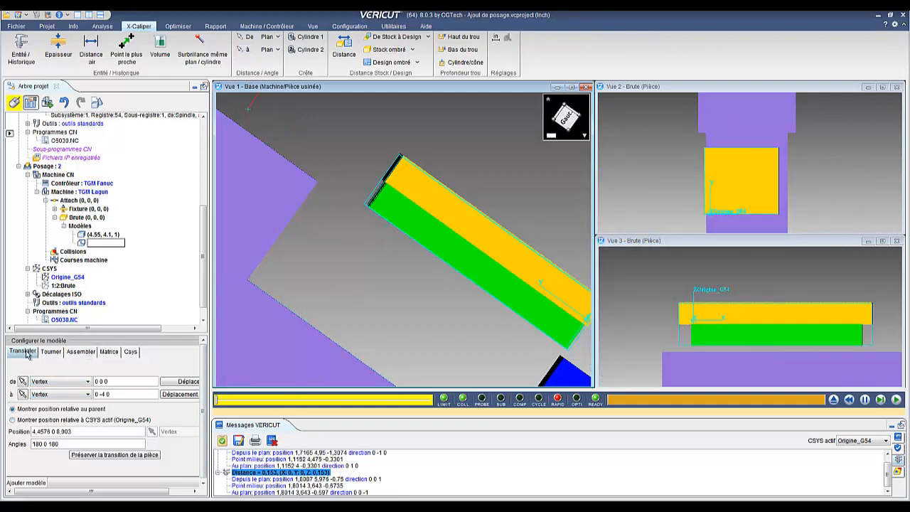
left_click(127, 394)
type("0")
left_click(163, 384)
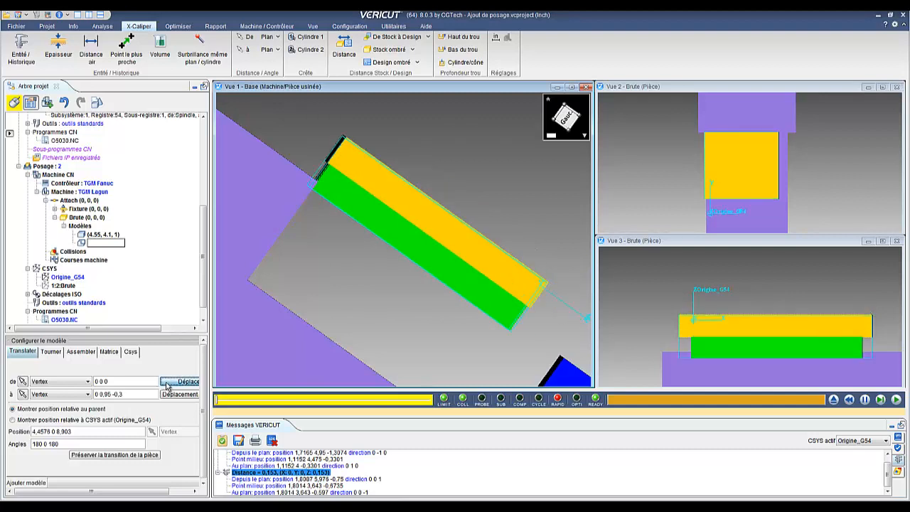
Move the movable jaw model (MOBILE.swp) from its upper corner vertex to the matching upper corner vertex of the fixed jaw.
middle_click_drag(327, 261, 366, 315)
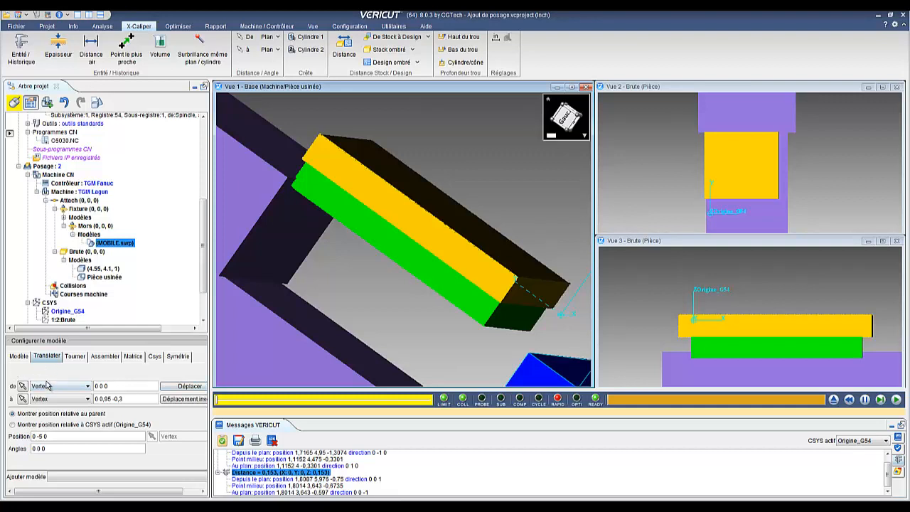
left_click(22, 385)
left_click(524, 354)
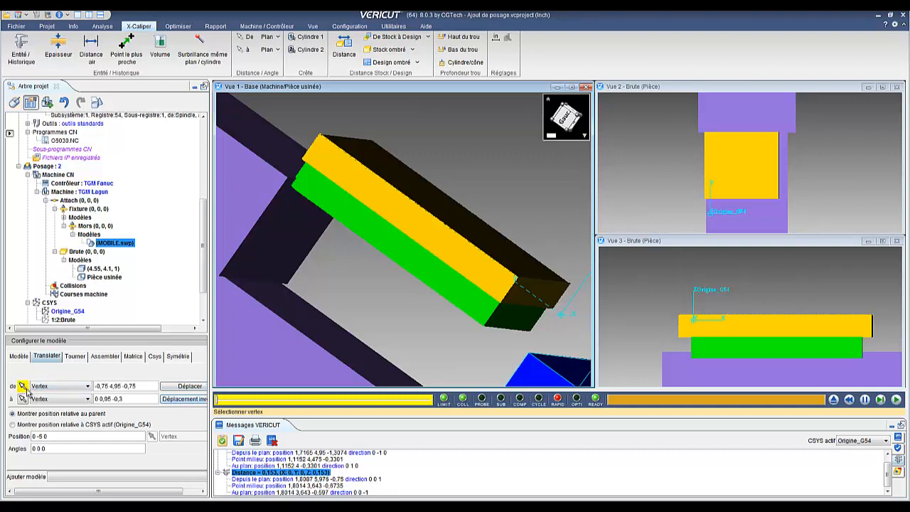
left_click(530, 358)
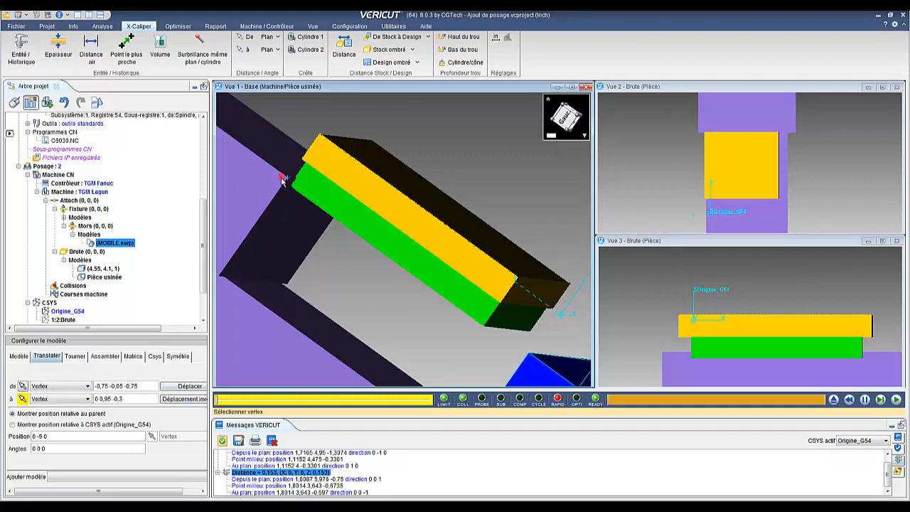
middle_click_drag(288, 223, 280, 240)
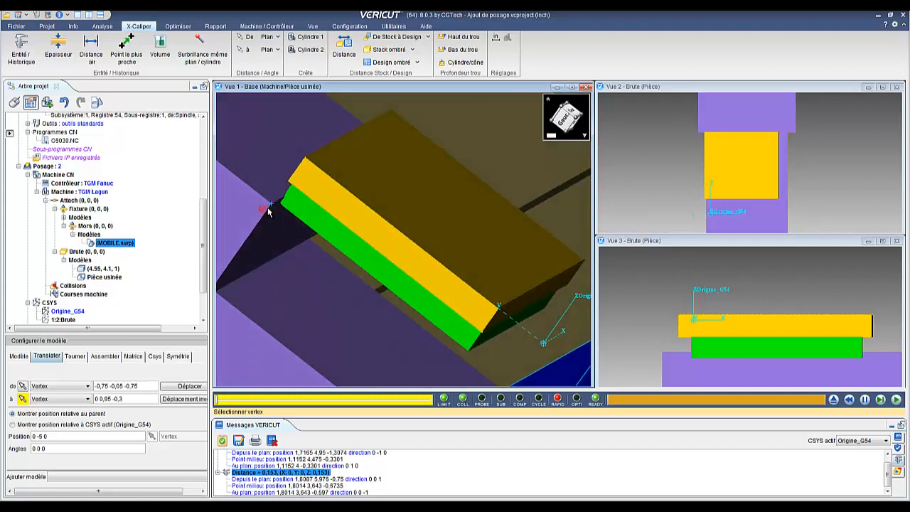
left_click(268, 209)
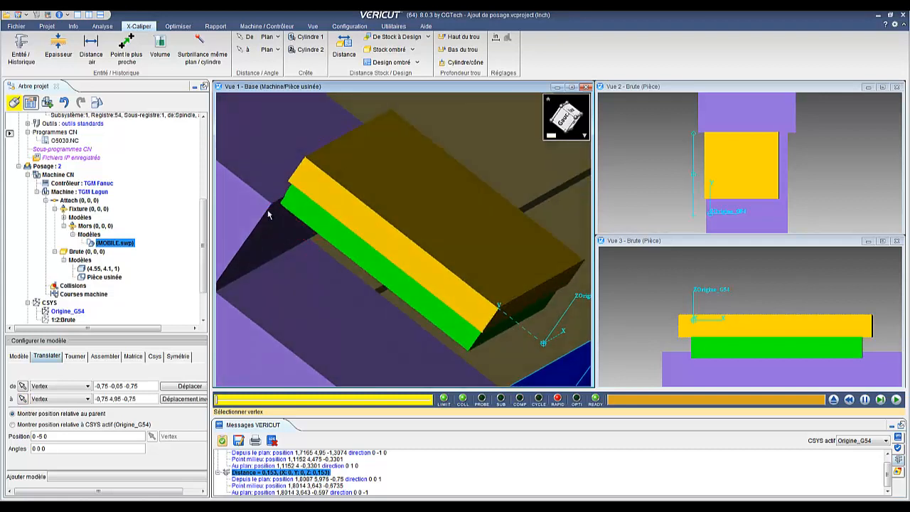
left_click(179, 388)
Translate the movable jaw from 0 0 0 to 0 -4 0 to clamp the part, and inspect the contact between them.
left_click(148, 385)
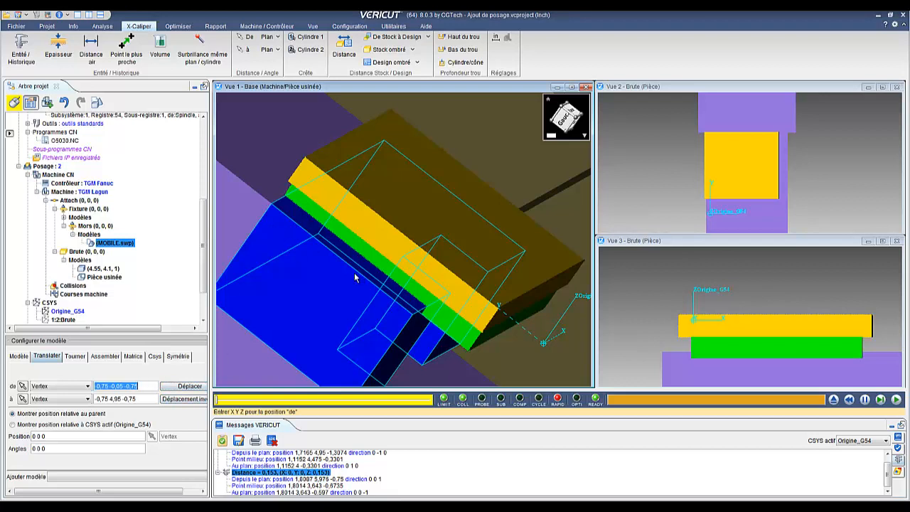
type("0 0 0")
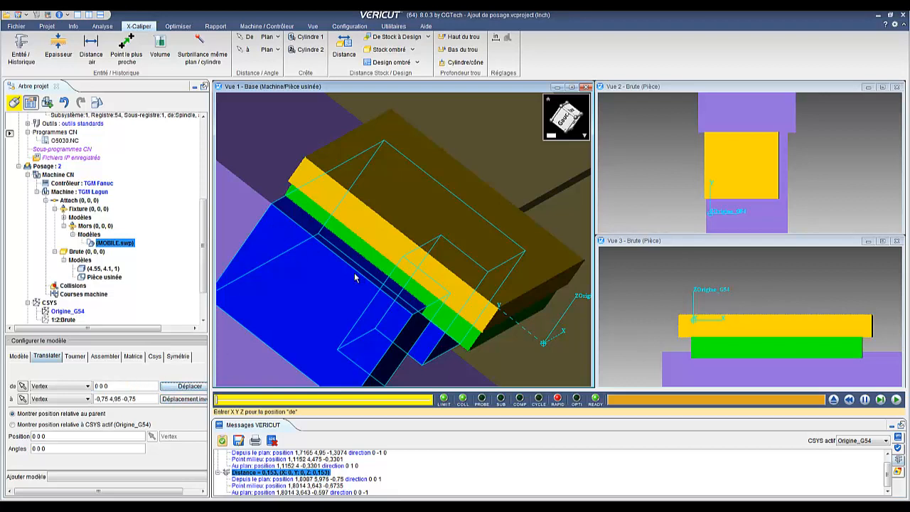
left_click(148, 400)
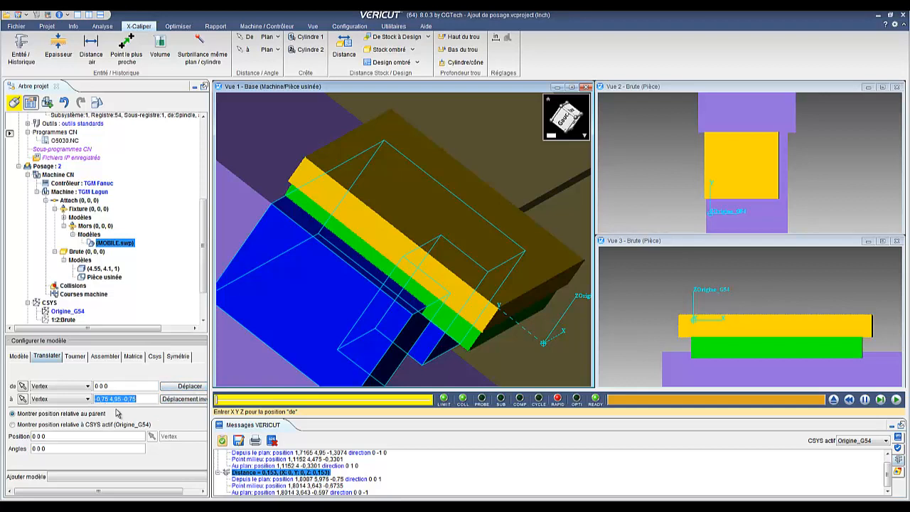
type("0 -4 0")
left_click(168, 389)
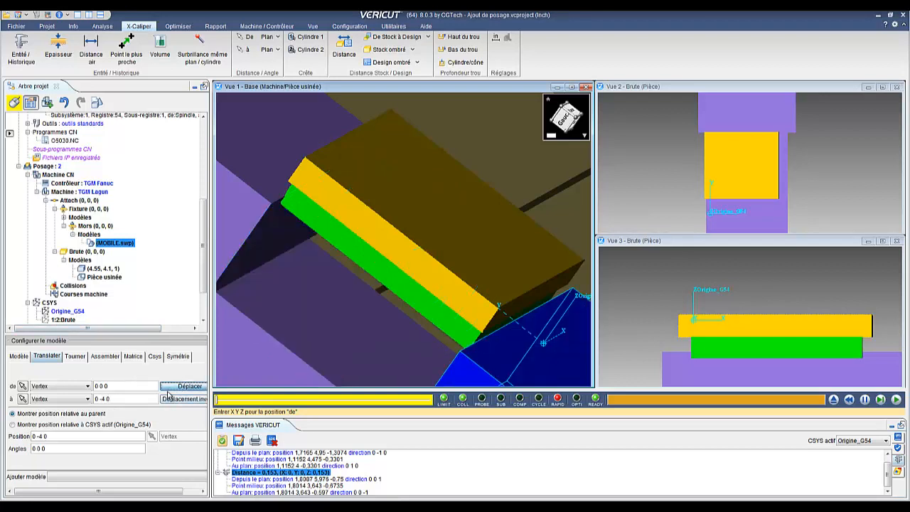
middle_click_drag(323, 319, 230, 304)
middle_click_drag(357, 298, 355, 323)
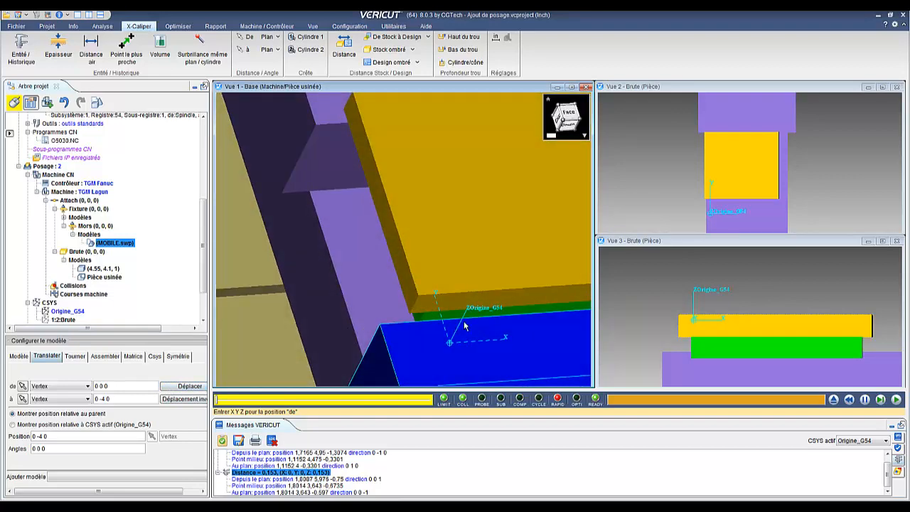
middle_click_drag(437, 342, 483, 322)
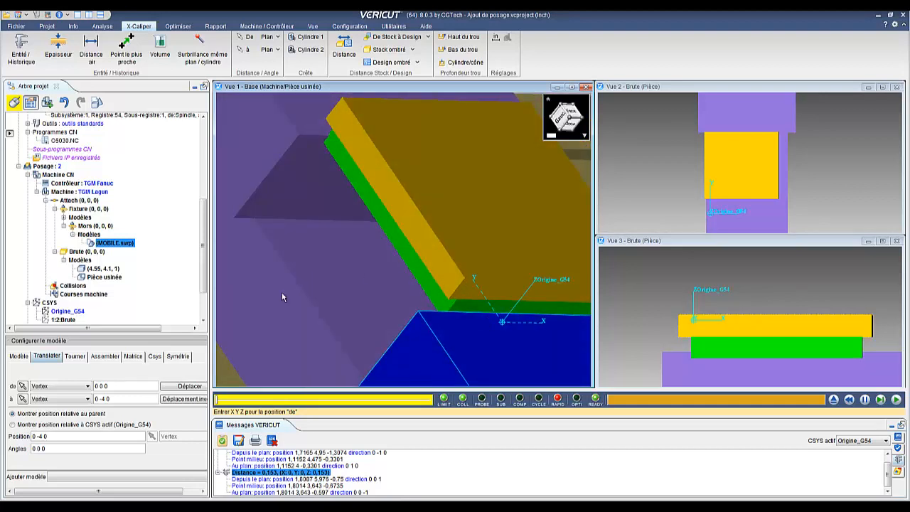
Position the Origine_G54 coordinate system on the upper corner vertex of the flipped part nearest the movable jaw.
left_click(67, 313)
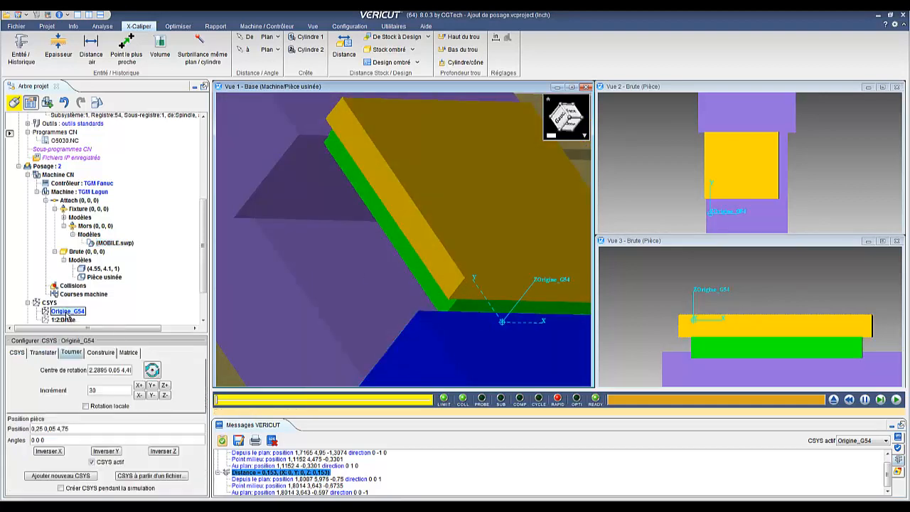
triple_click(72, 428)
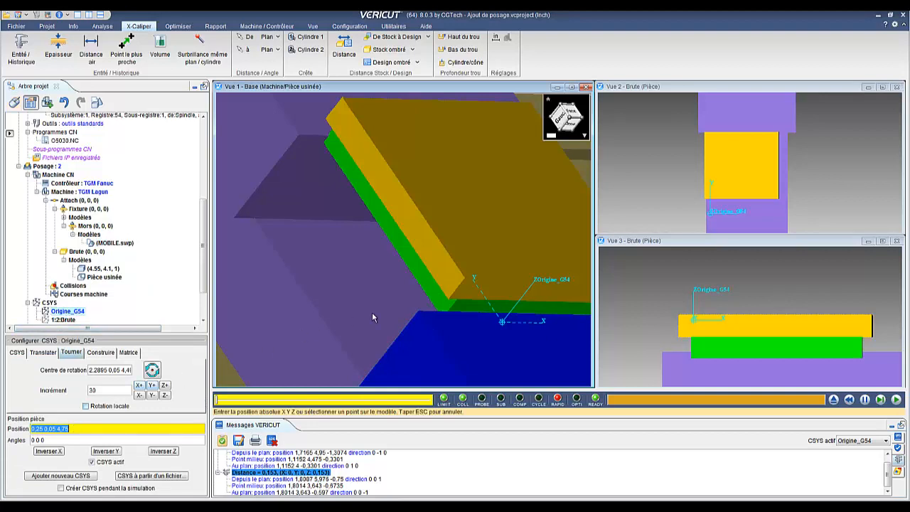
left_click(455, 282)
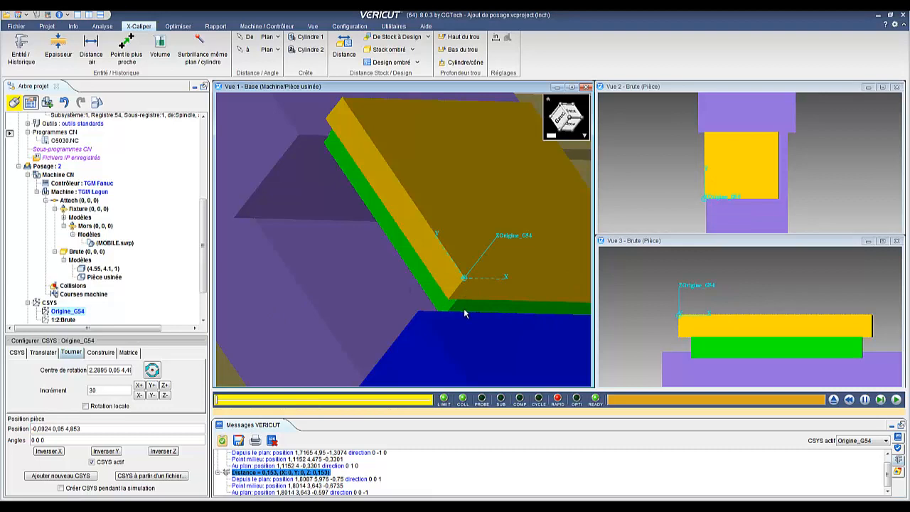
middle_click_drag(470, 310, 576, 301)
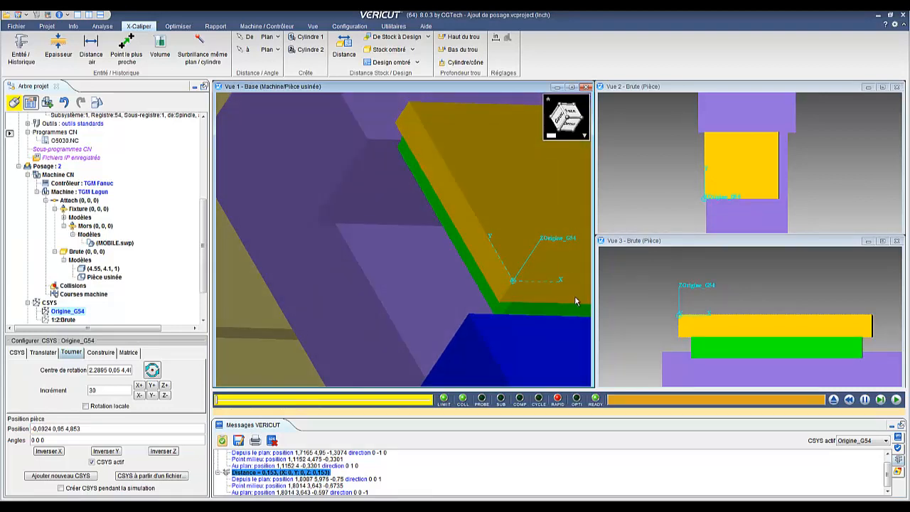
scroll(566, 301, "down", 2)
scroll(566, 301, "up", 3)
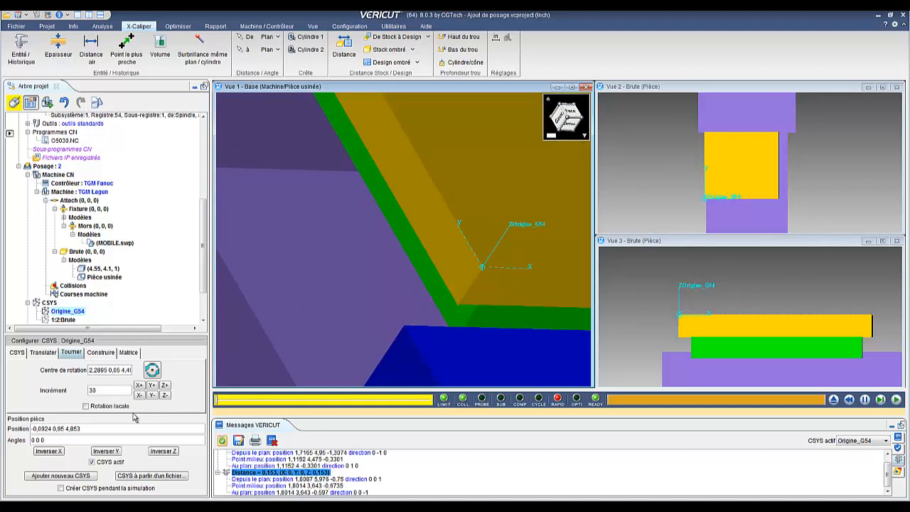
Measure the X and Y plane-to-plane offsets between the yellow unmachined side faces and the green machined side faces at the origin corner.
left_click(36, 355)
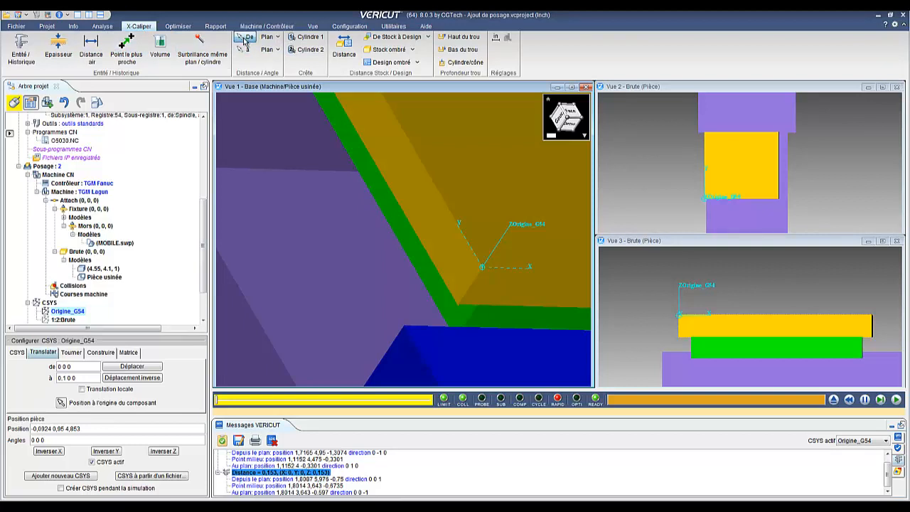
left_click(419, 205)
left_click(384, 225)
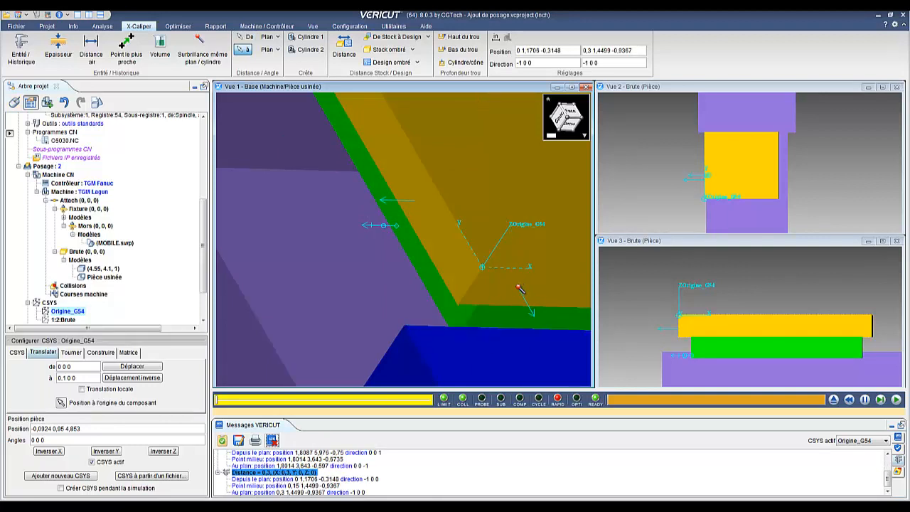
left_click(518, 315)
left_click(518, 316)
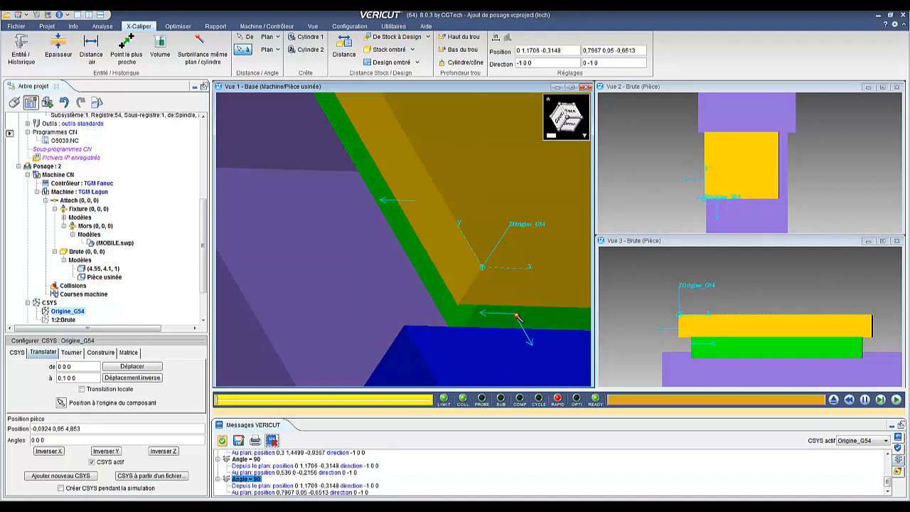
left_click(245, 38)
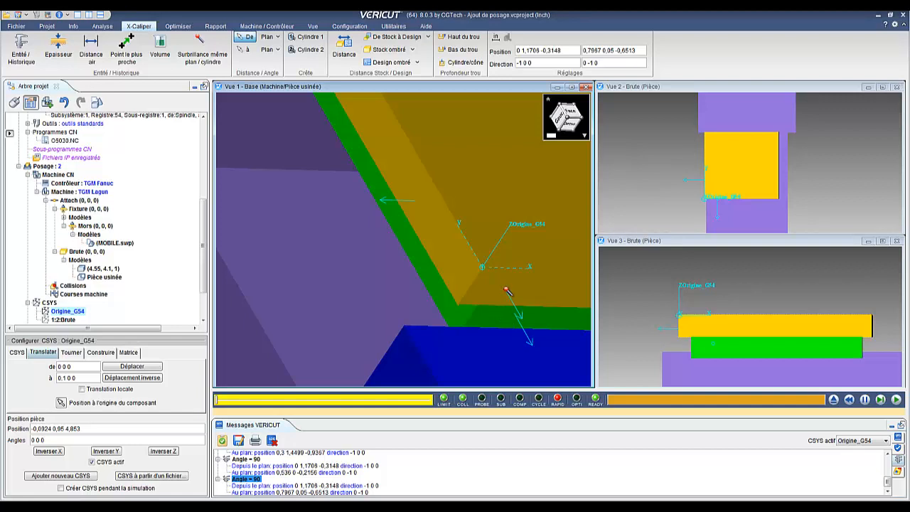
left_click(502, 311)
left_click(501, 311)
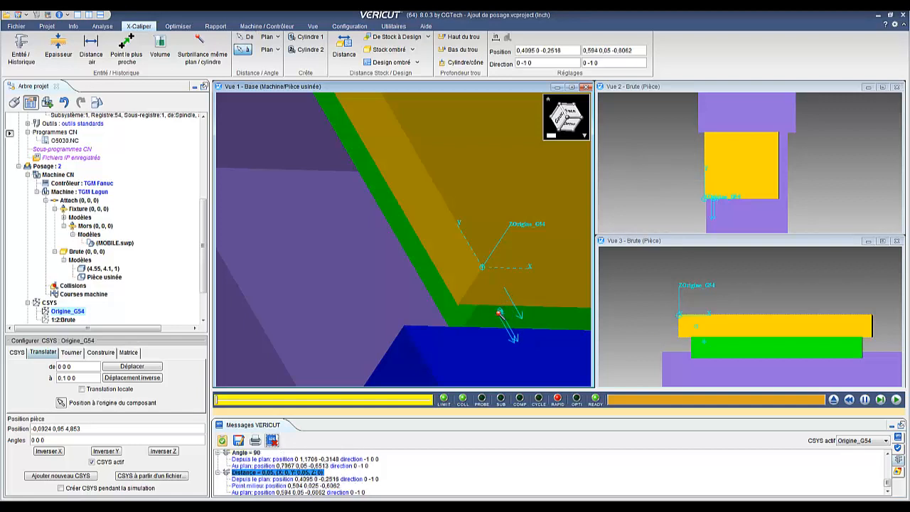
Translate the Origine_G54 coordinate system from 0 0 0 to 0,3 0,05 0 to line it up with the machined faces.
left_click(71, 378)
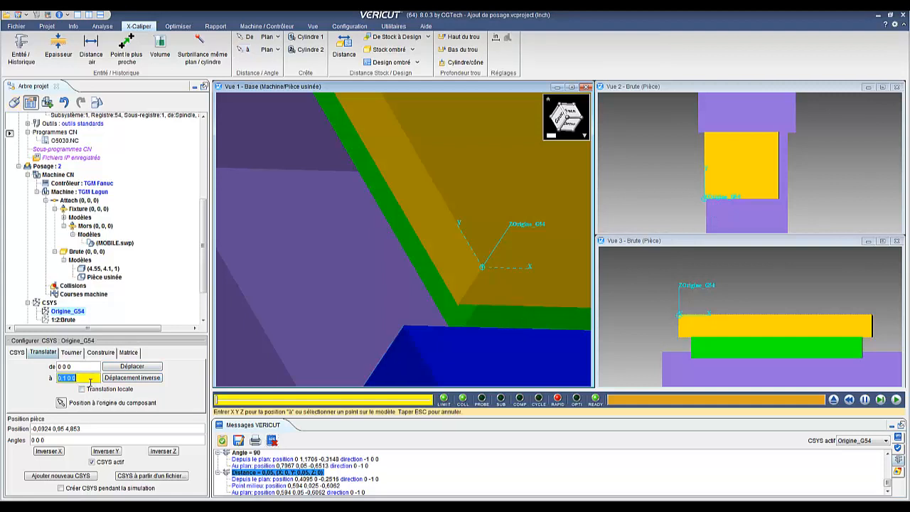
key("BackSpace")
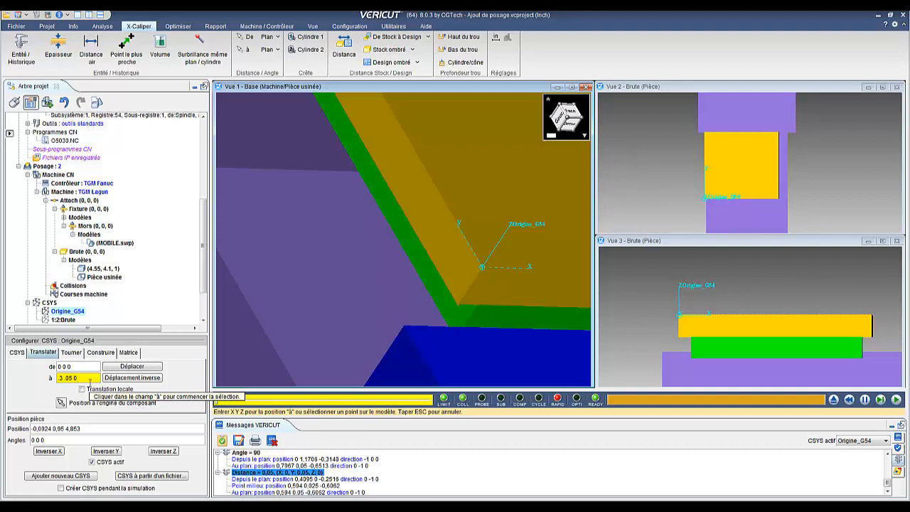
left_click(132, 366)
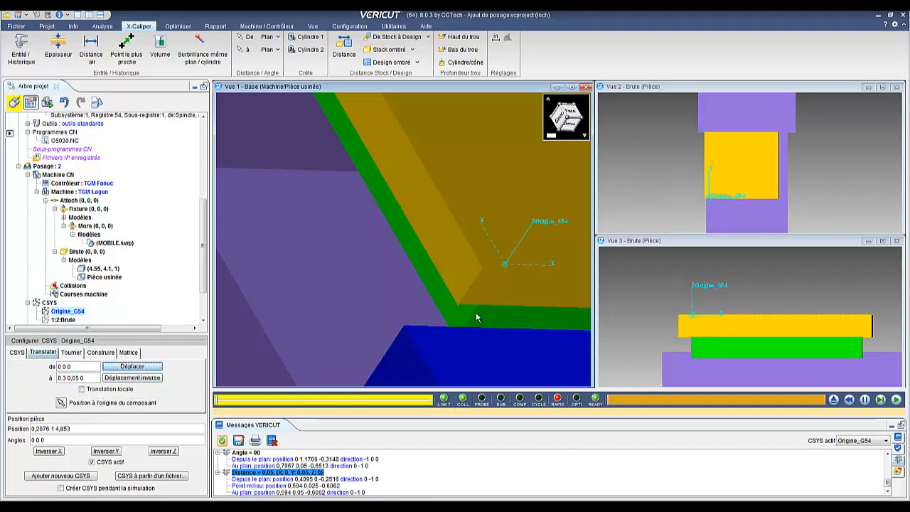
Preserve the part transition for the machined part model (Pièce usinée) in setup 2.
left_click_drag(201, 271, 203, 311)
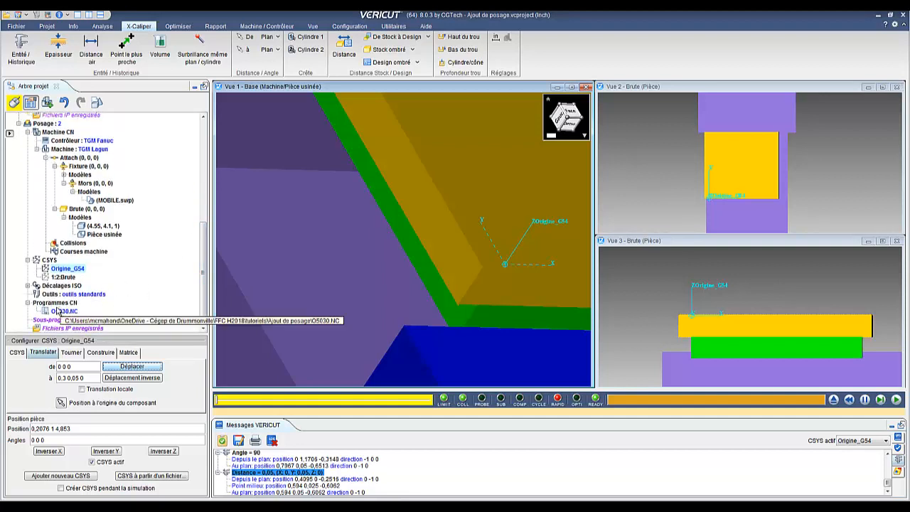
left_click(465, 264)
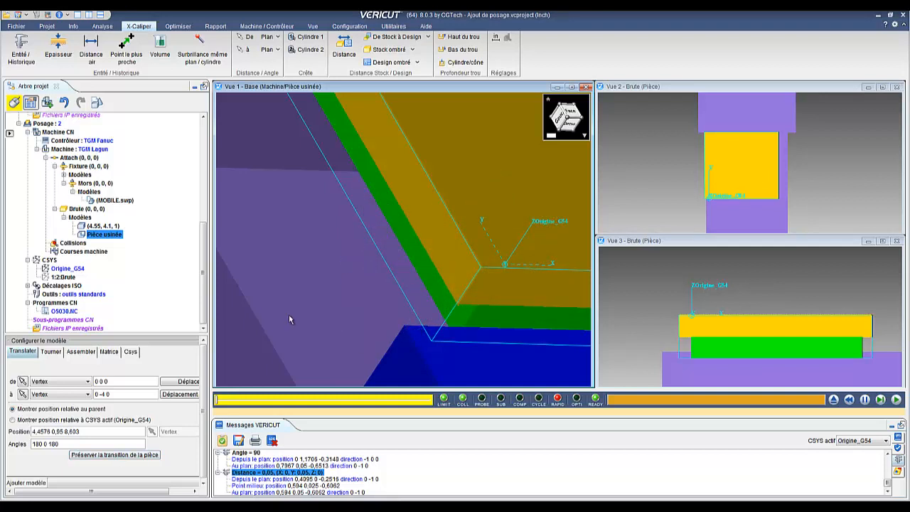
left_click(122, 455)
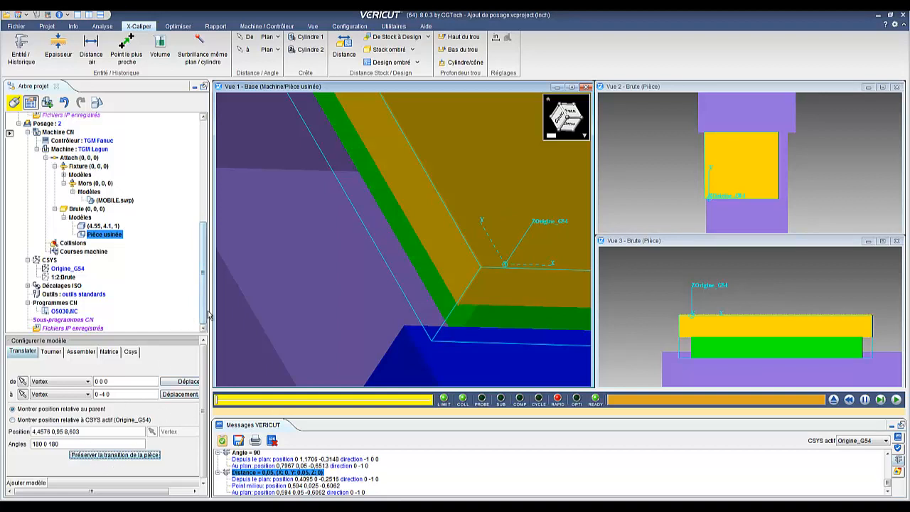
right_click(64, 314)
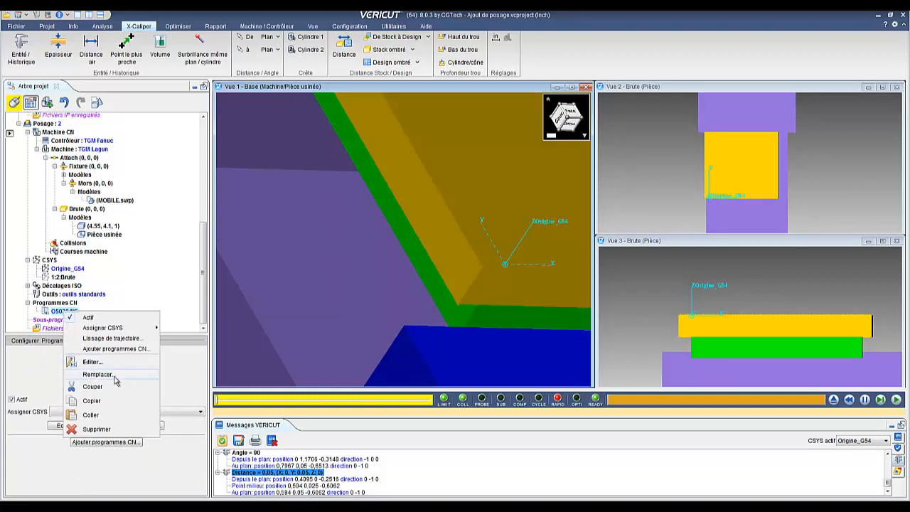
left_click(136, 293)
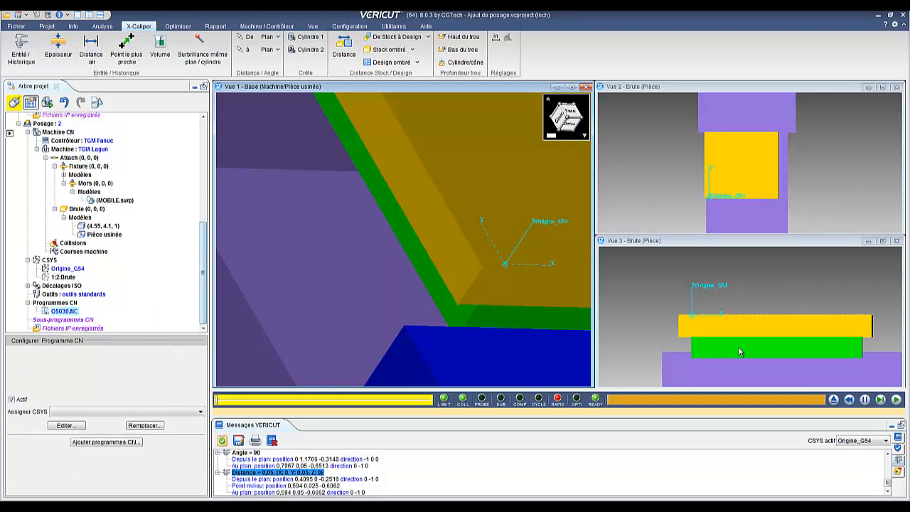
Reset the simulation and run the first setup through to the start of setup 2.
left_click(834, 400)
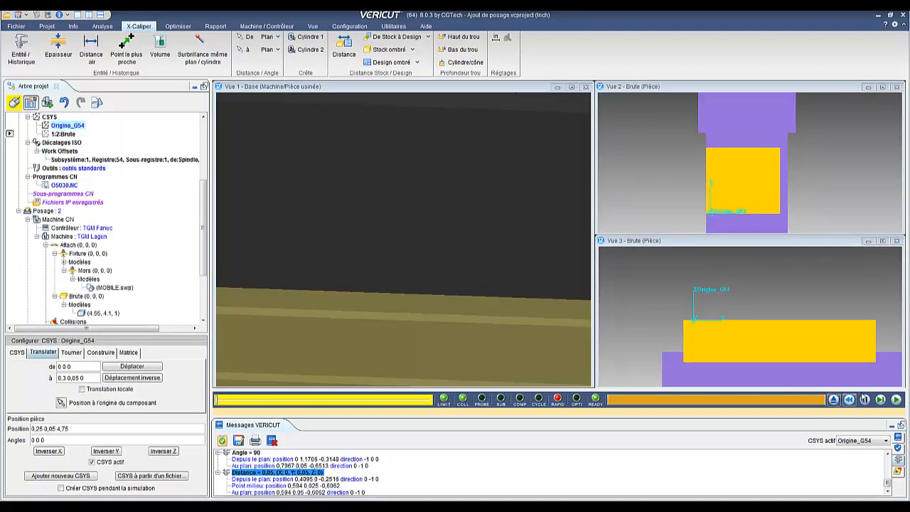
left_click(897, 400)
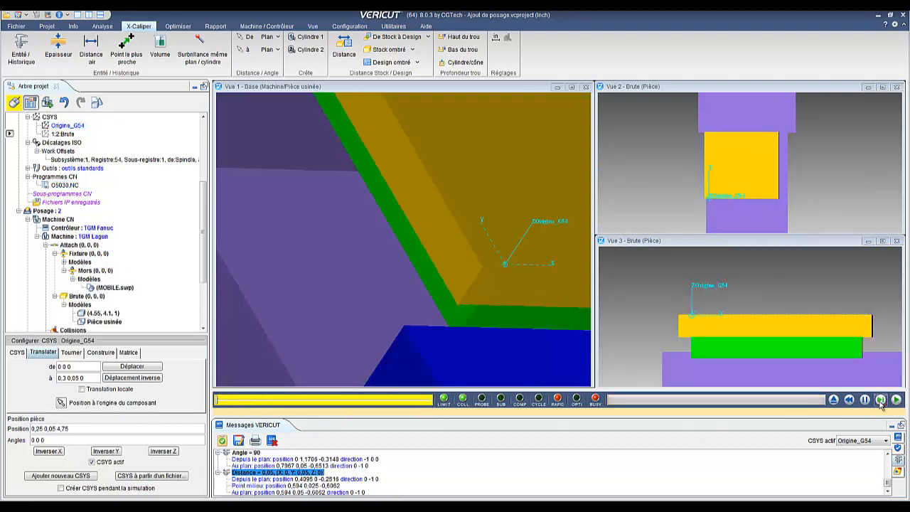
scroll(530, 240, "down", 5)
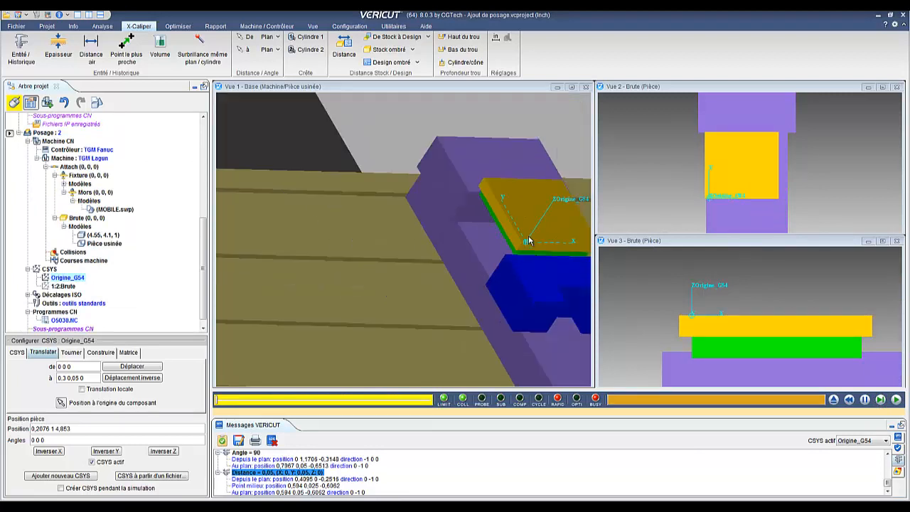
middle_click_drag(539, 222, 405, 238)
scroll(407, 239, "up", 2)
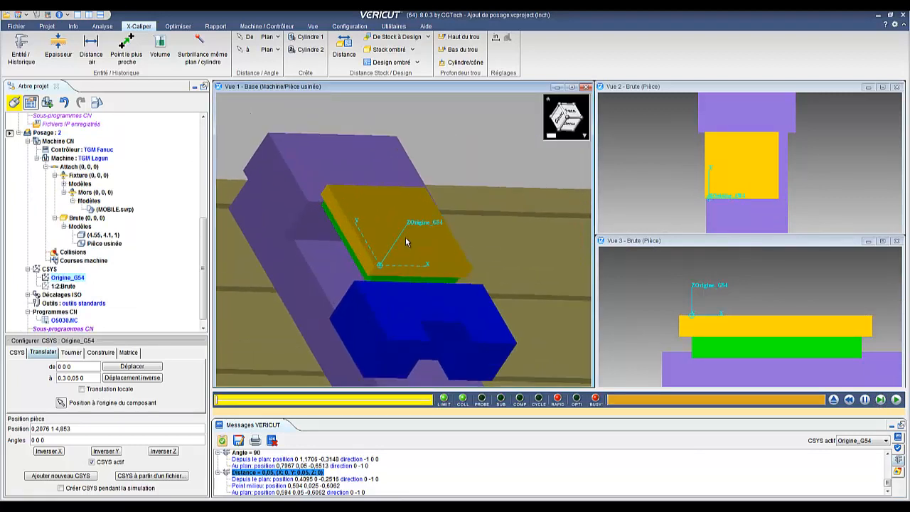
Run the setup 2 machining simulation and inspect the machined part in the vise from different angles.
left_click(896, 401)
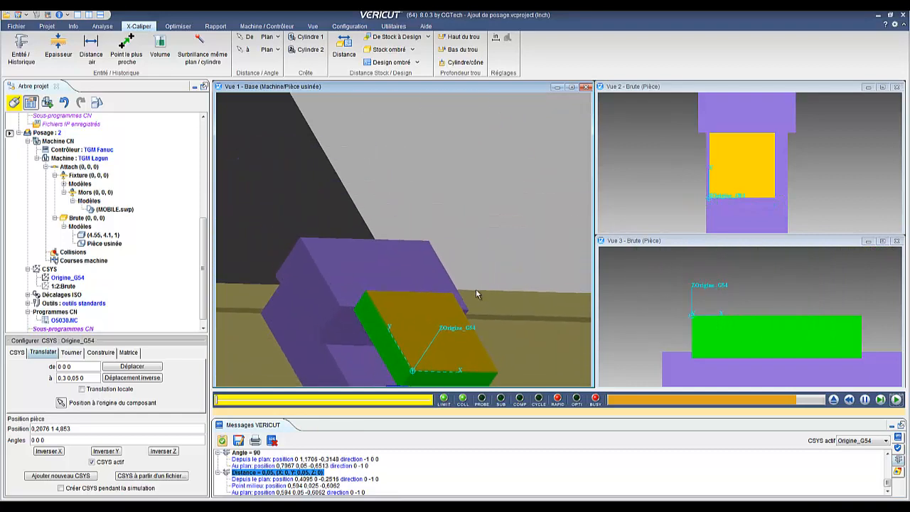
left_click_drag(478, 302, 457, 237, "ctrl")
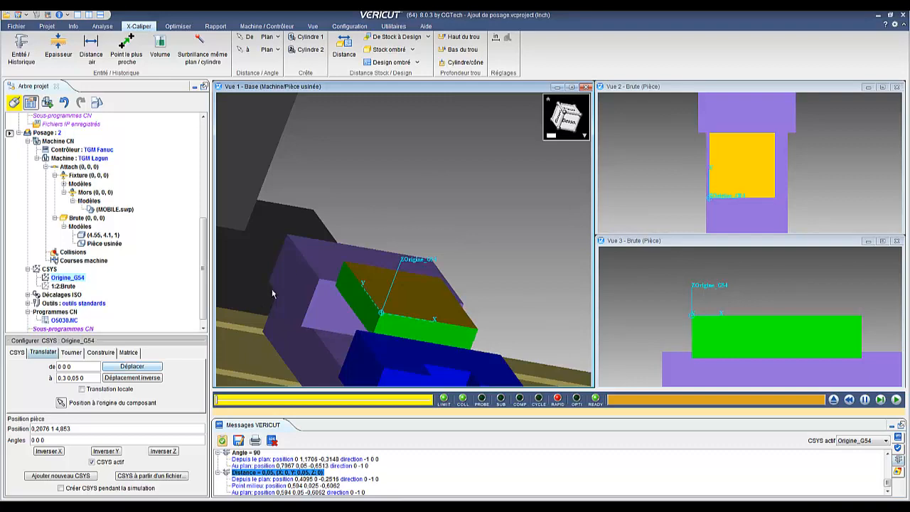
left_click_drag(298, 276, 302, 287, "ctrl")
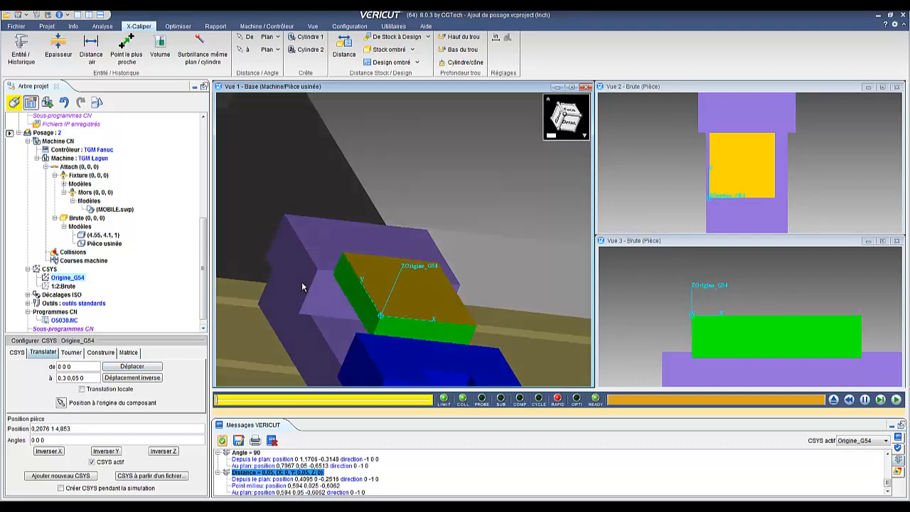